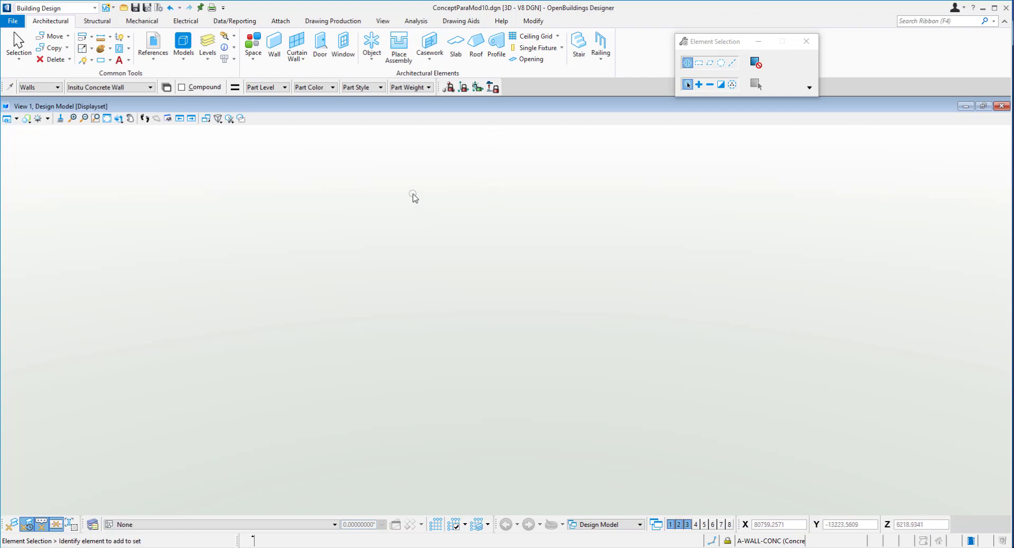
- Place one 200-wide, 3000-high Insitu Concrete Wall between two points and reframe the view
left_click(272, 49)
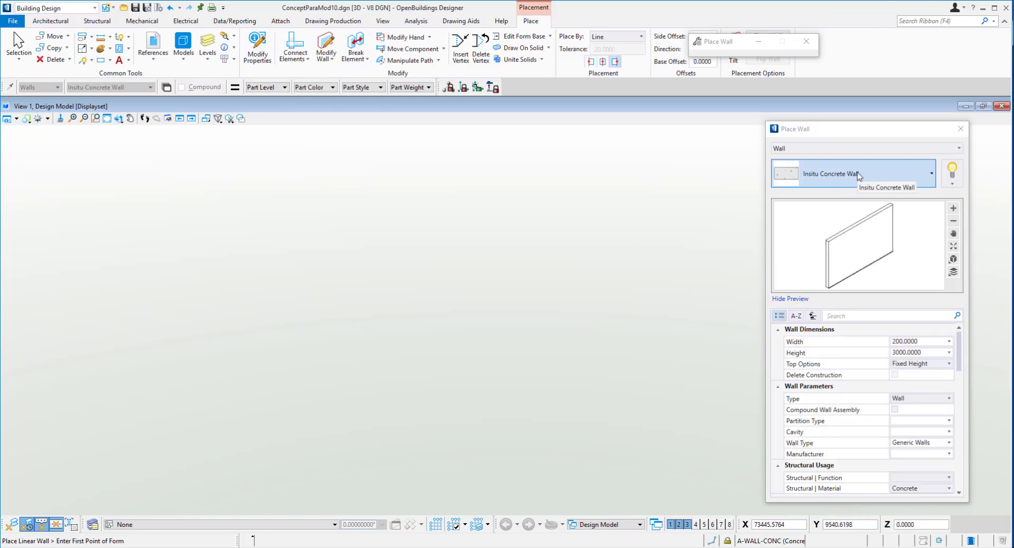
left_click(290, 399)
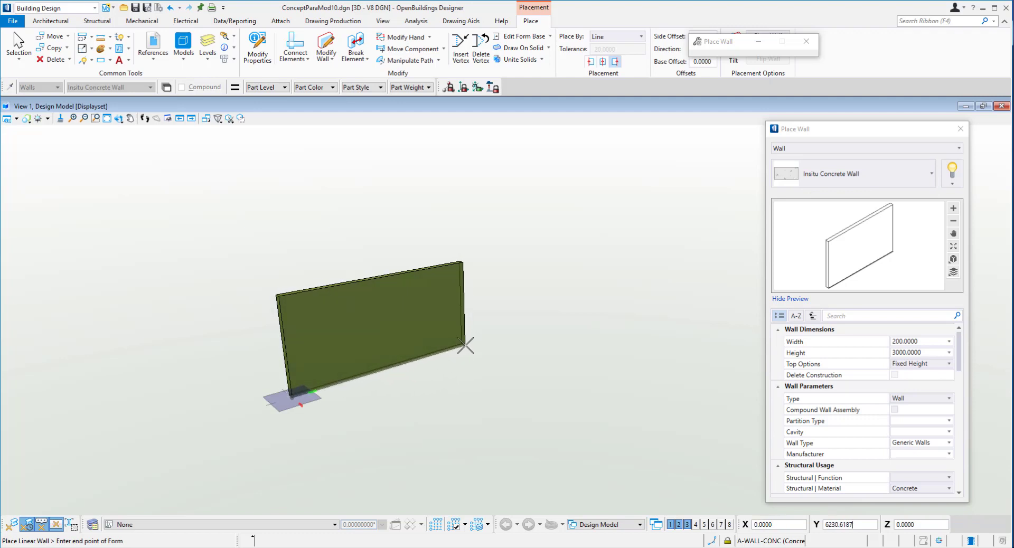
left_click(465, 342)
right_click(336, 235)
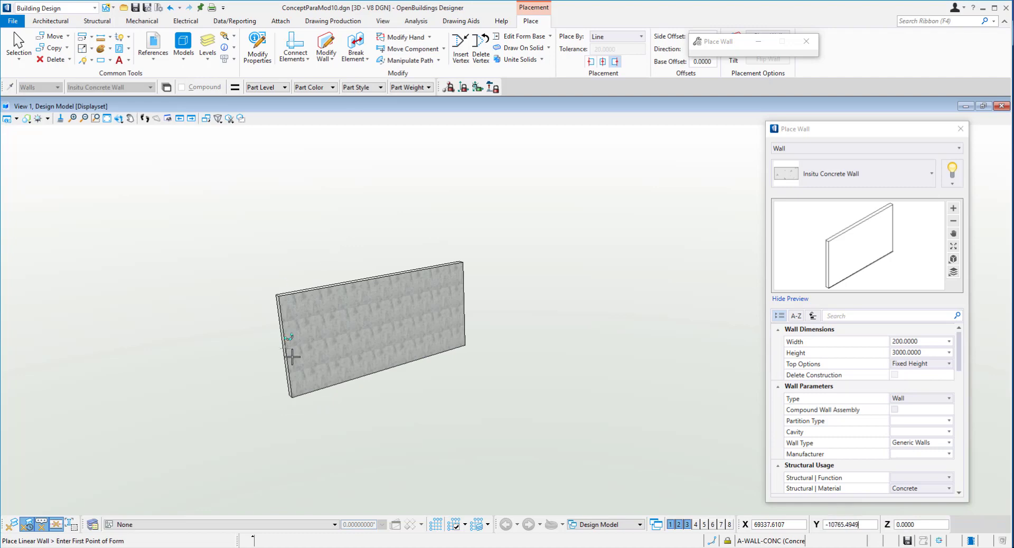
middle_click_drag(295, 355, 227, 385, "shift")
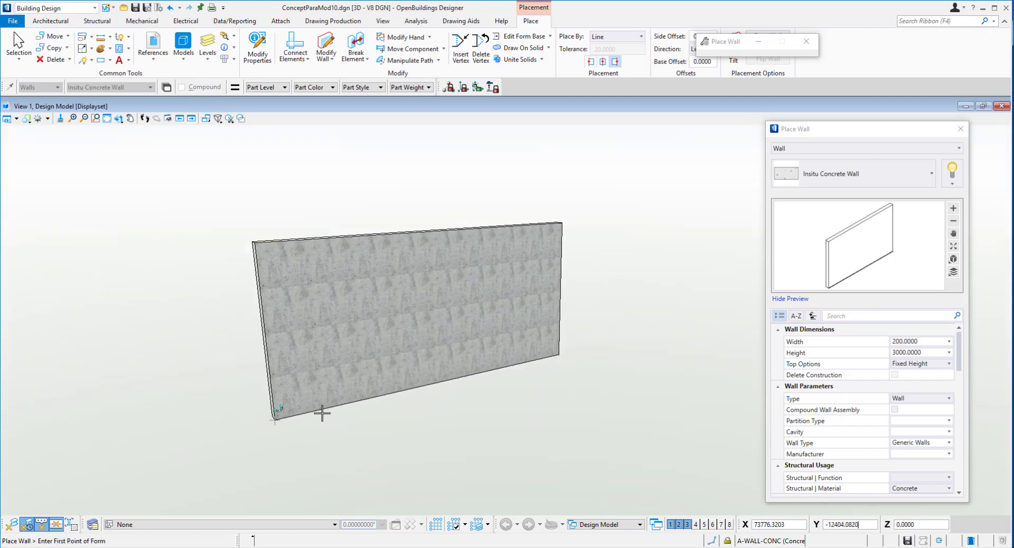
scroll(324, 410, "down", 2)
middle_click_drag(530, 353, 453, 357)
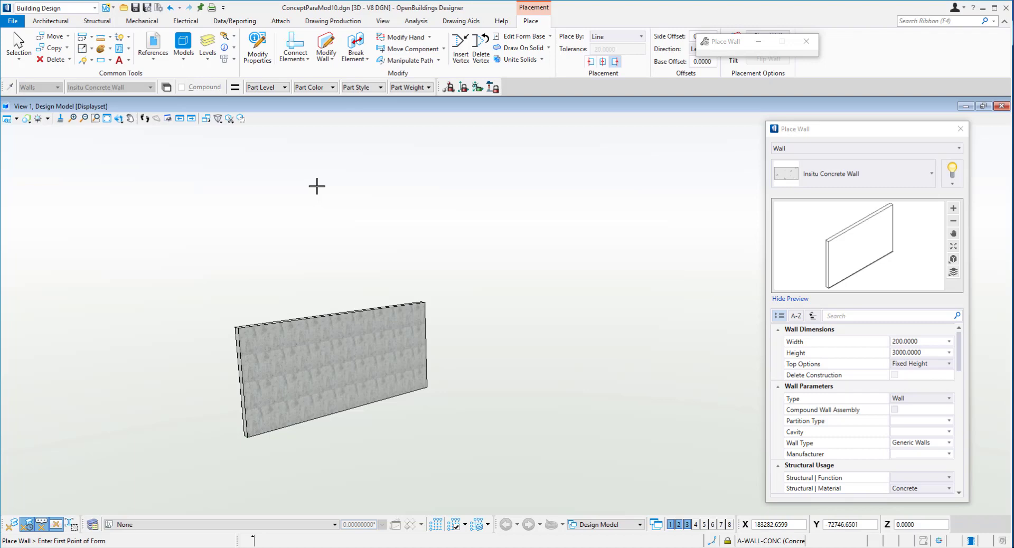
- Switch to the Modeling workflow and return to element selection
left_click(74, 11)
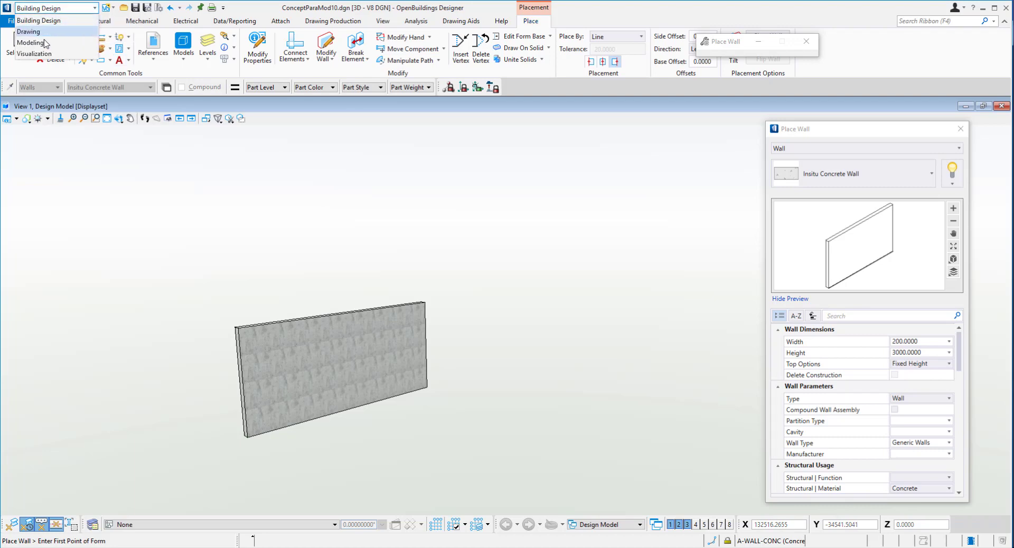
key("Return")
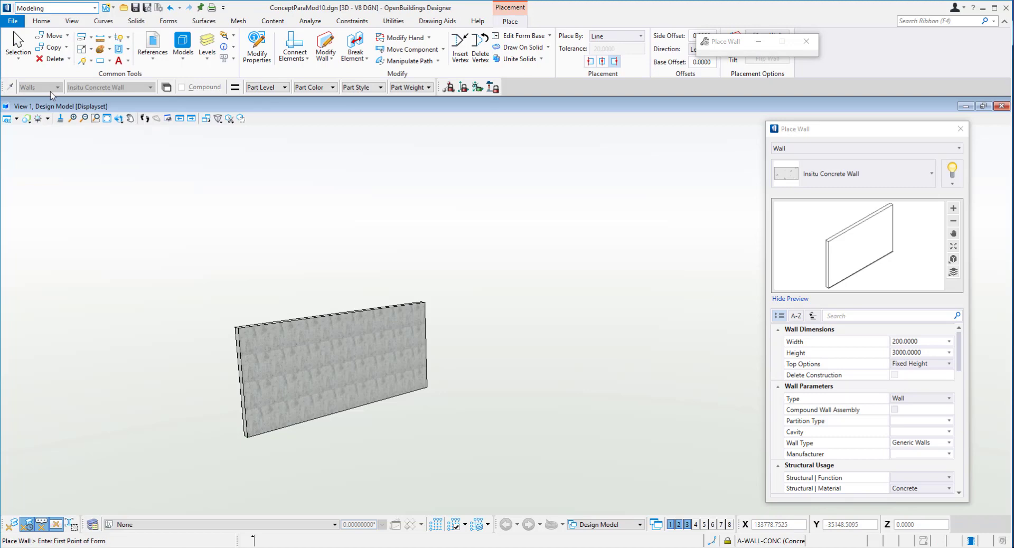
left_click(18, 42)
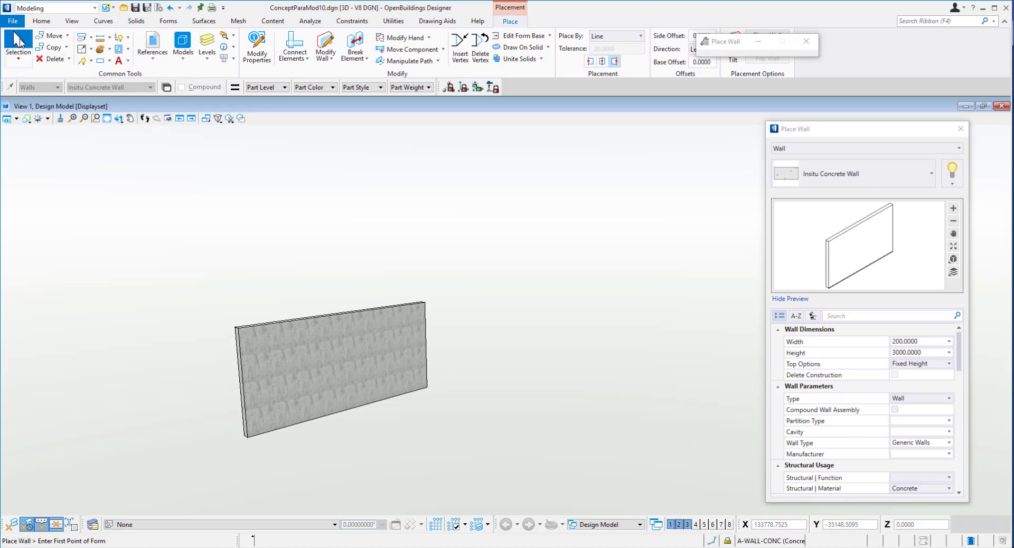
- Browse the Solids tools and element families, then bring up the Surfaces tools
left_click(136, 23)
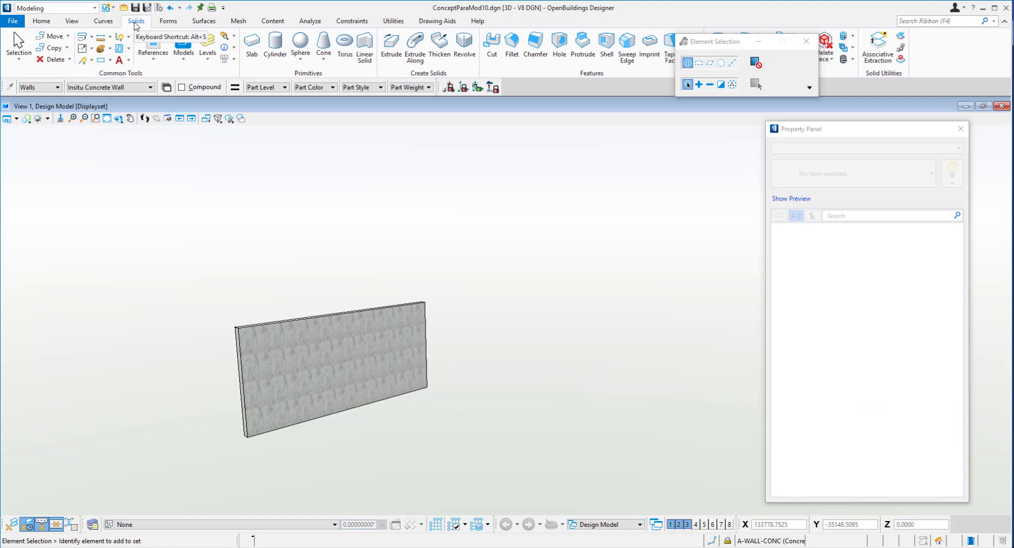
left_click(40, 87)
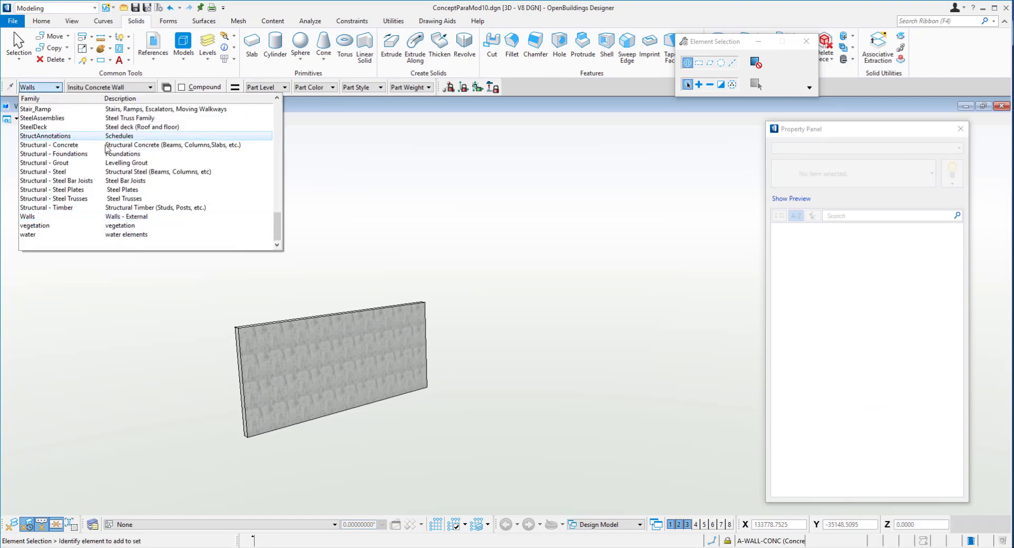
scroll(107, 150, "up", 8)
left_click(305, 188)
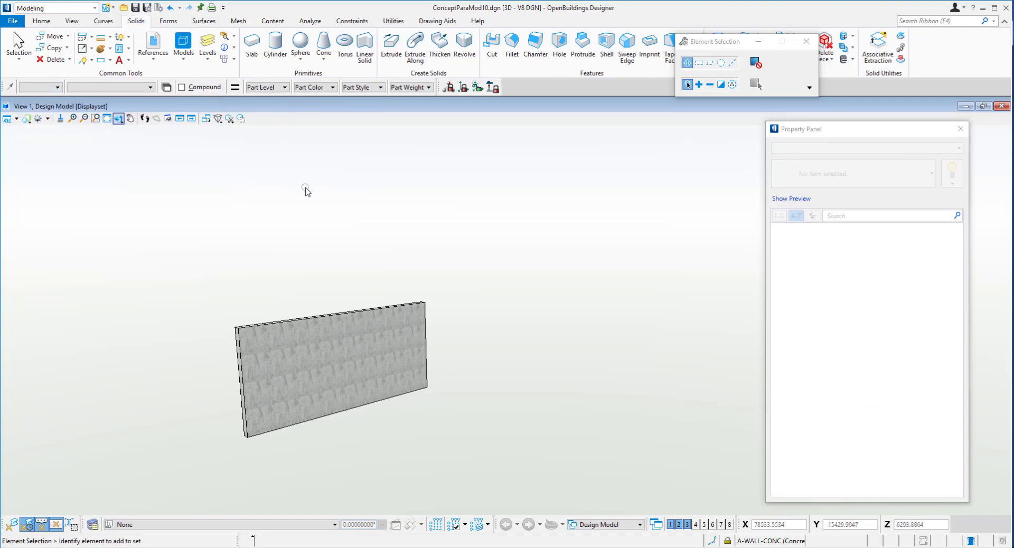
middle_click_drag(391, 251, 366, 235, "shift")
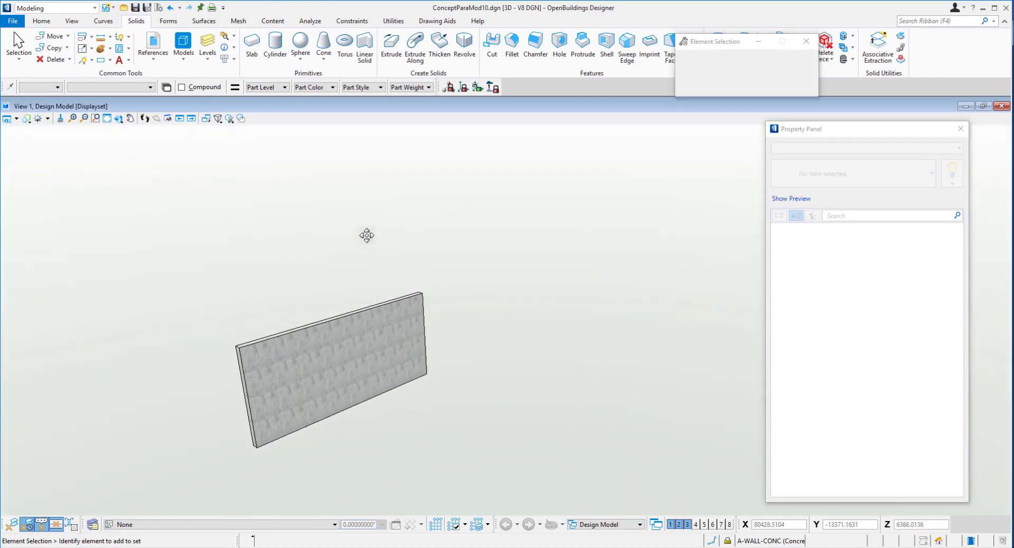
left_click(204, 22)
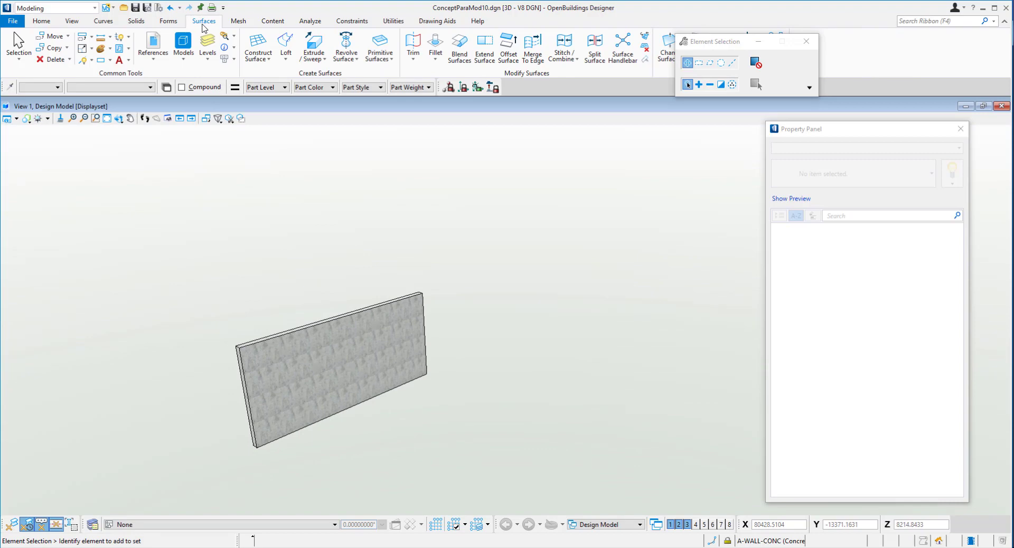
- Draw a Planar Surface by 2 Points from the wall's bottom end corner to a farther top corner
left_click(261, 44)
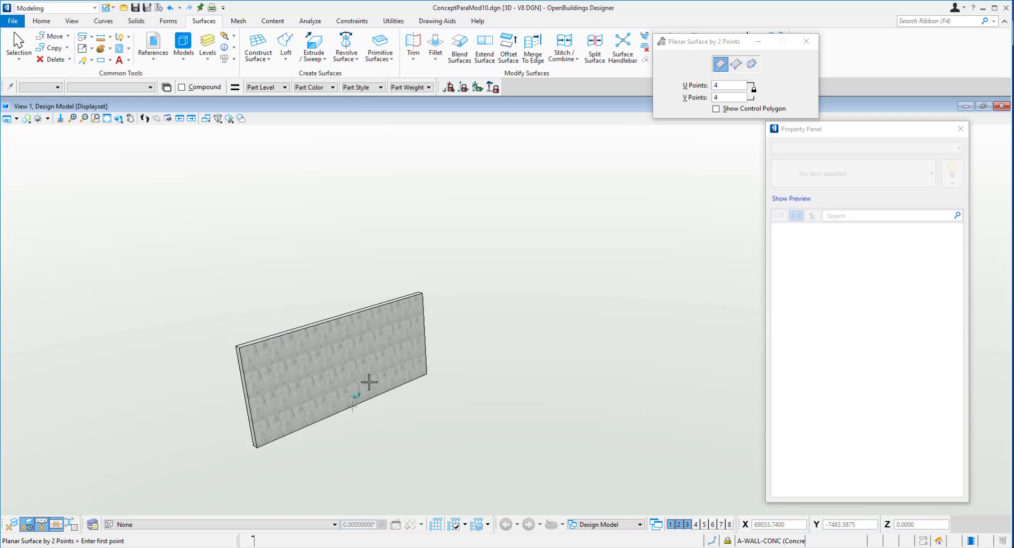
left_click(426, 376)
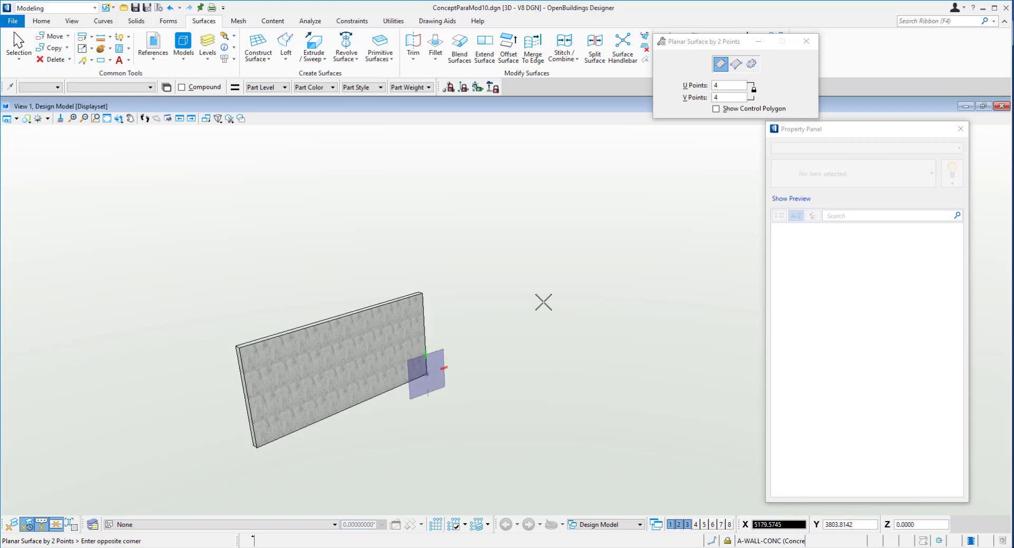
key("o")
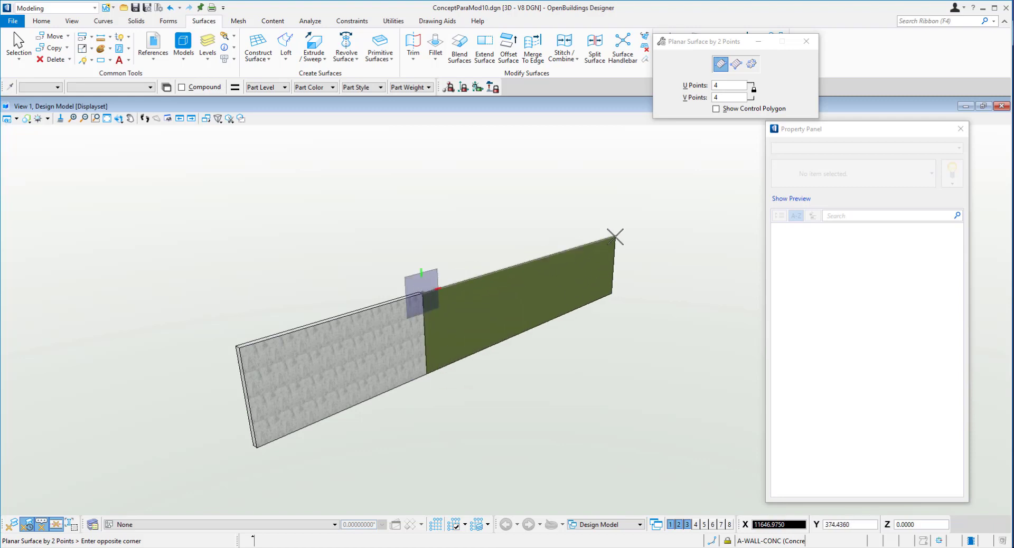
left_click(615, 236)
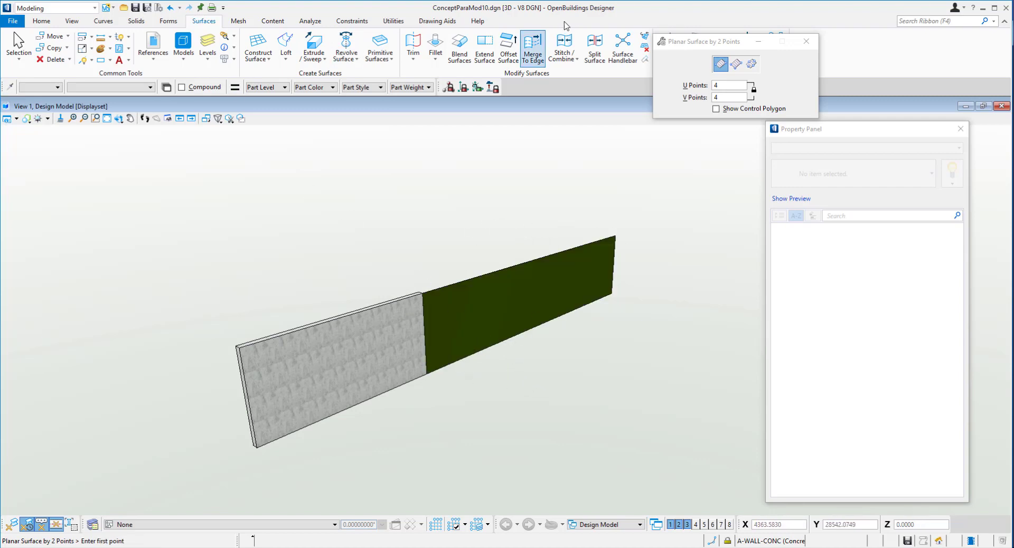
- Move the surface settings aside, return to Solids and close the Property Panel
left_click_drag(702, 39, 857, 42)
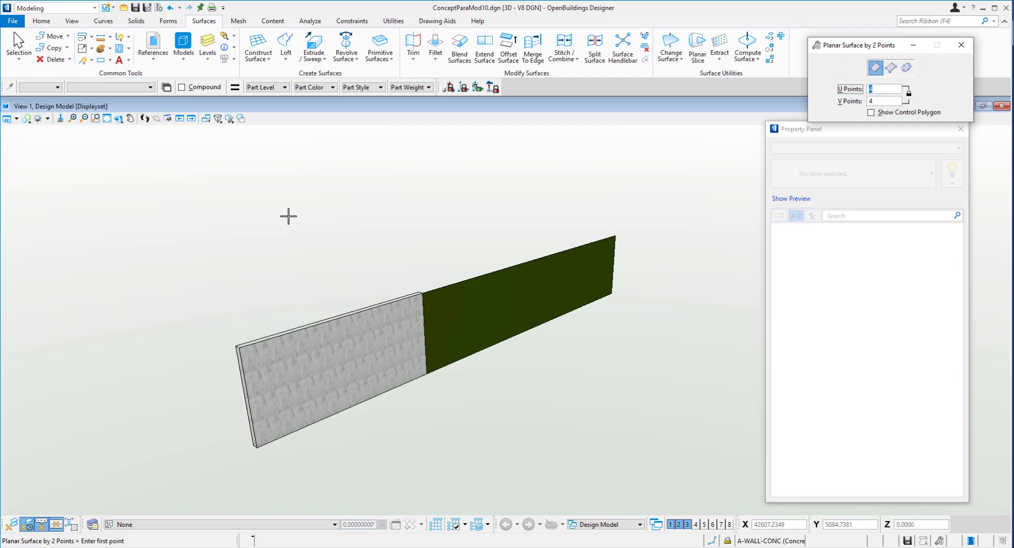
left_click(135, 22)
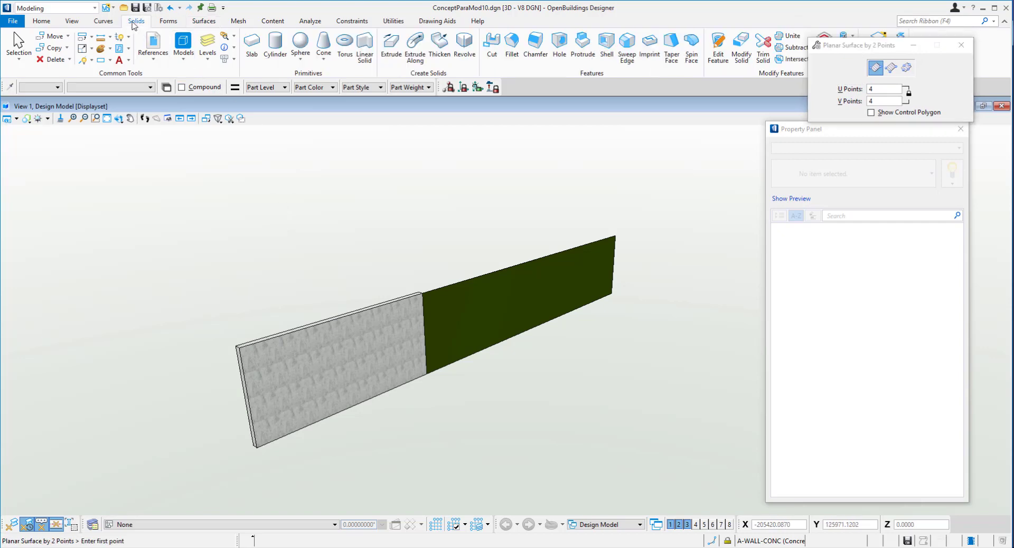
left_click(960, 130)
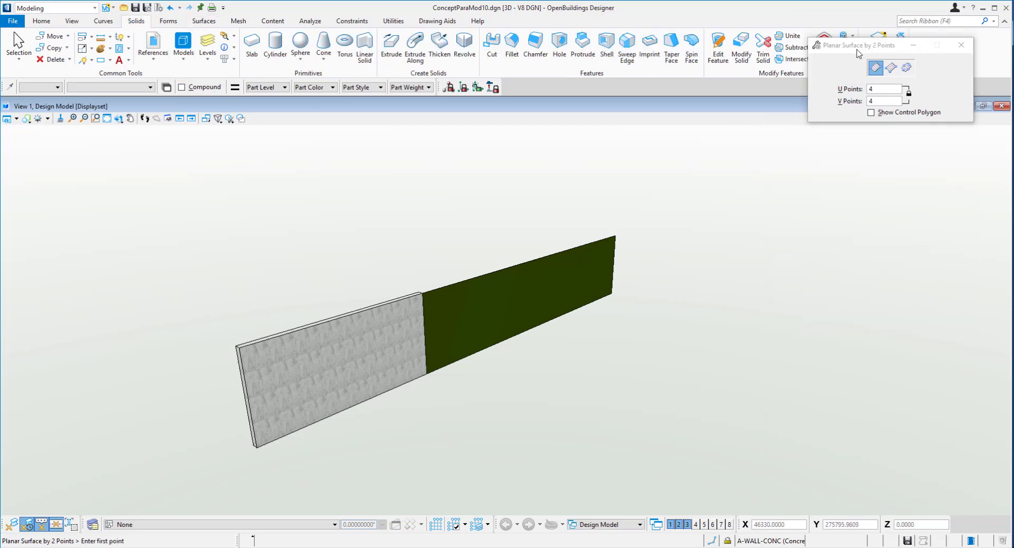
left_click_drag(852, 51, 791, 140)
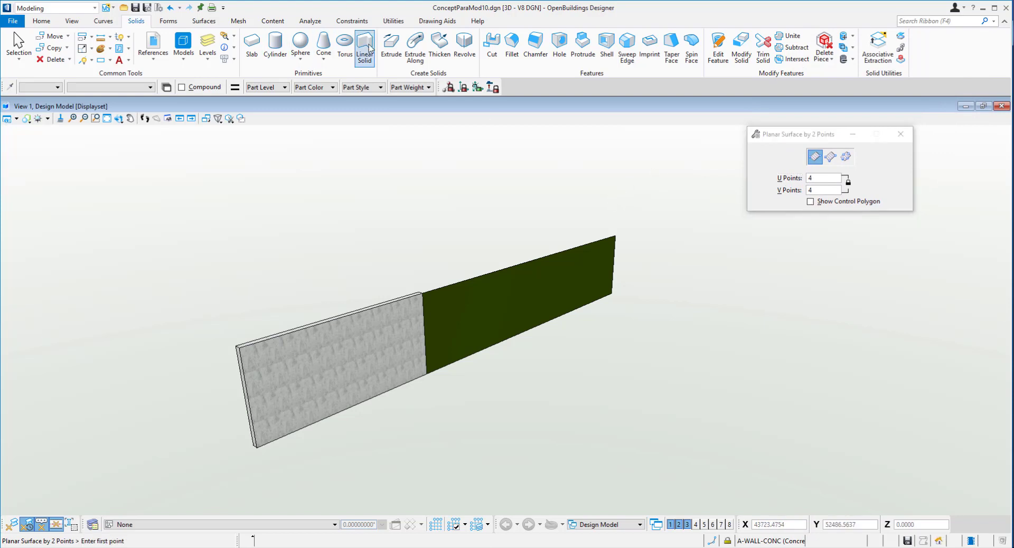
- Thicken the green surface by 200 in the Backward direction into a solid
left_click(440, 45)
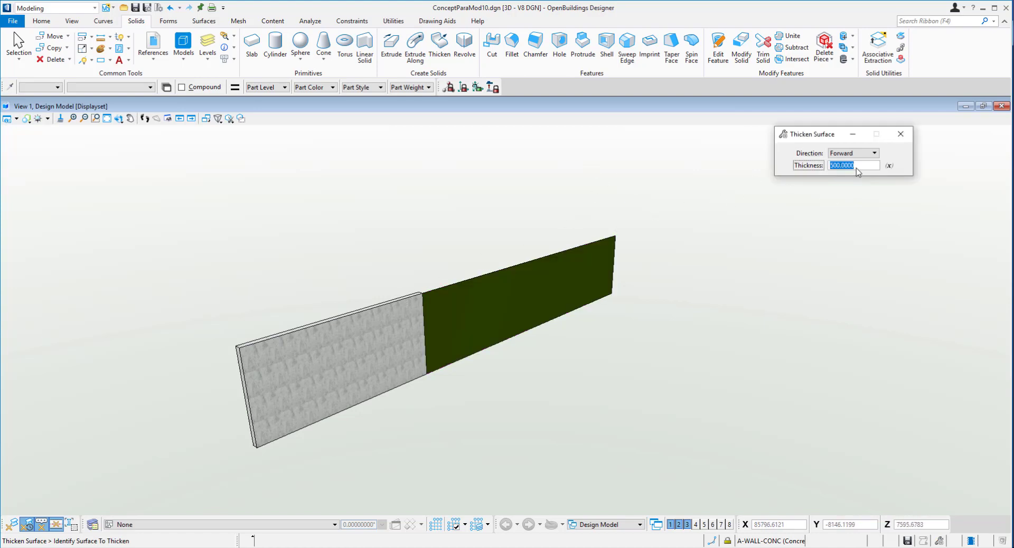
type("200")
key("Tab")
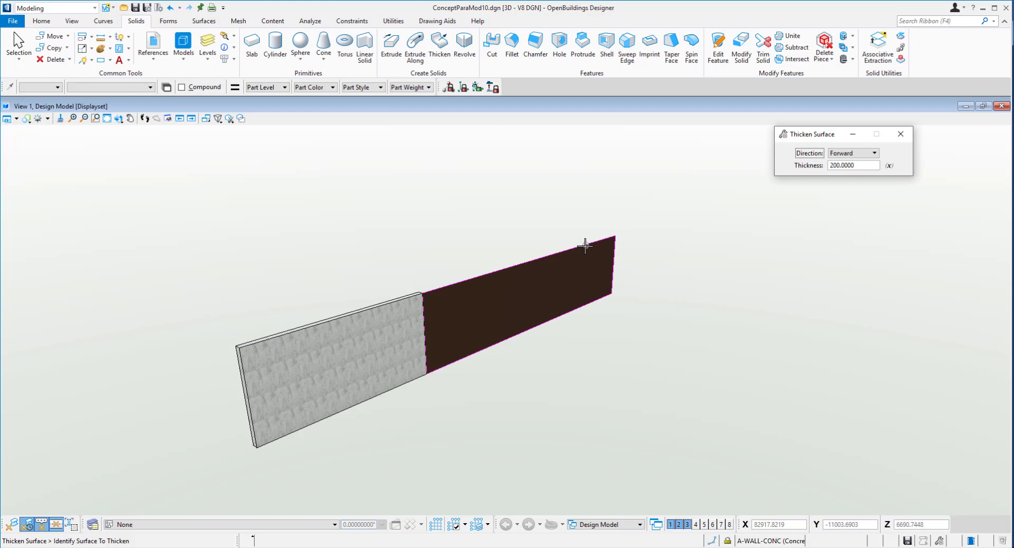
left_click(584, 247)
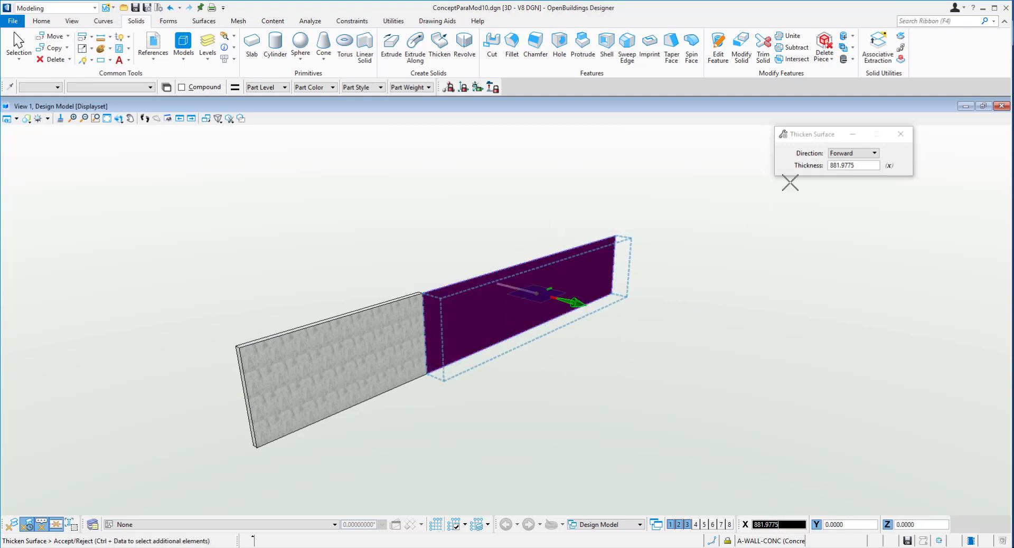
left_click(855, 154)
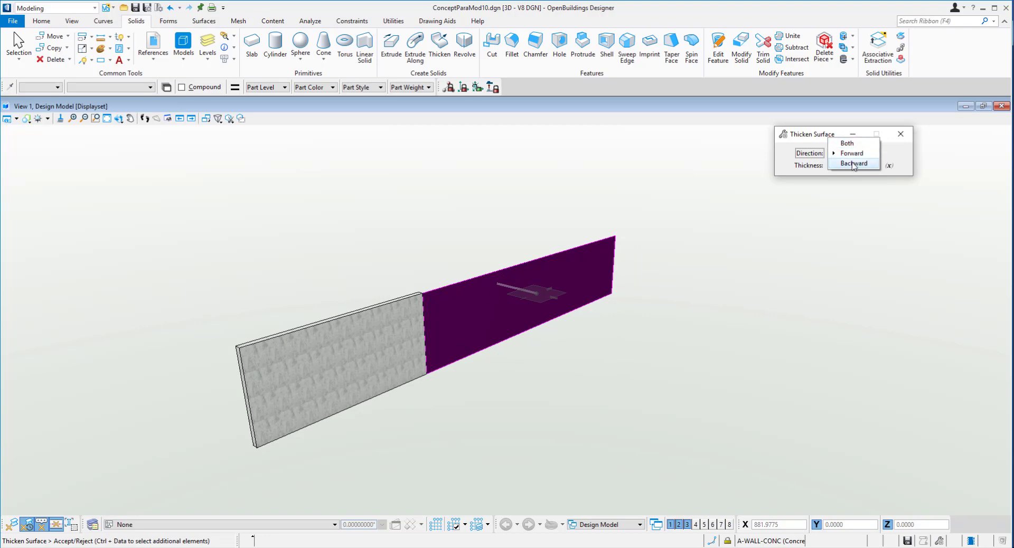
left_click(854, 163)
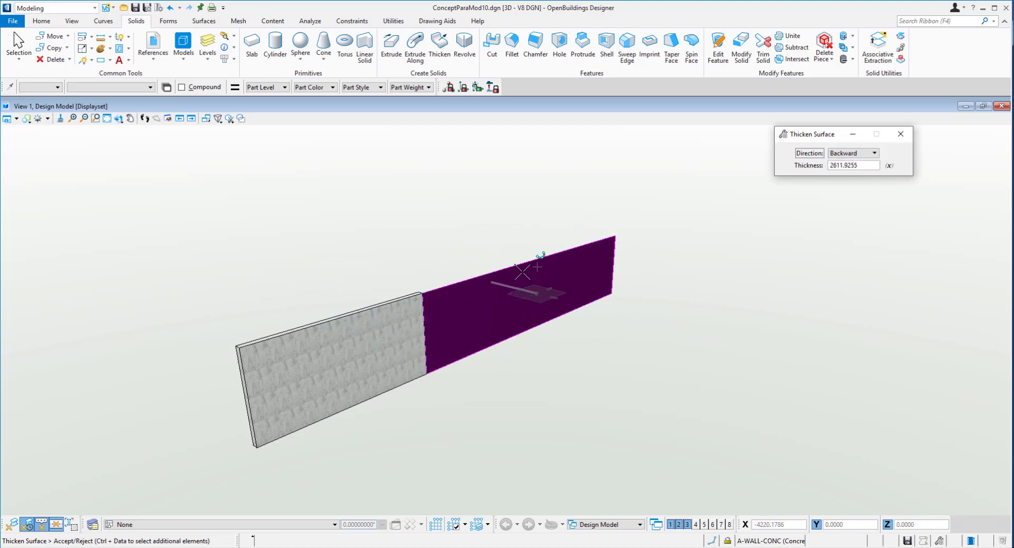
left_click(496, 251)
- Inspect the two walls from several angles and switch to the Building Design workflow
middle_click_drag(474, 236, 426, 288, "shift")
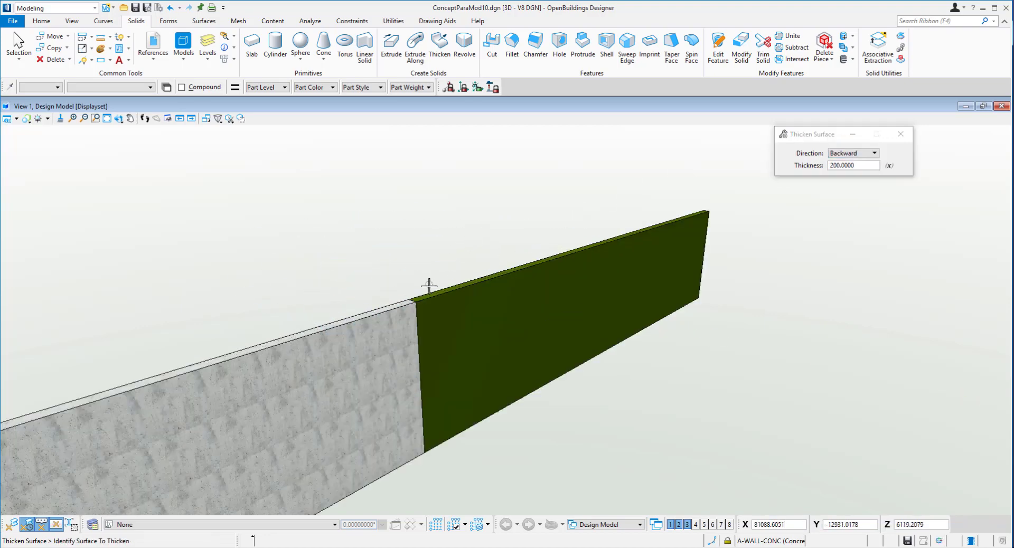
middle_click_drag(362, 302, 687, 369, "shift")
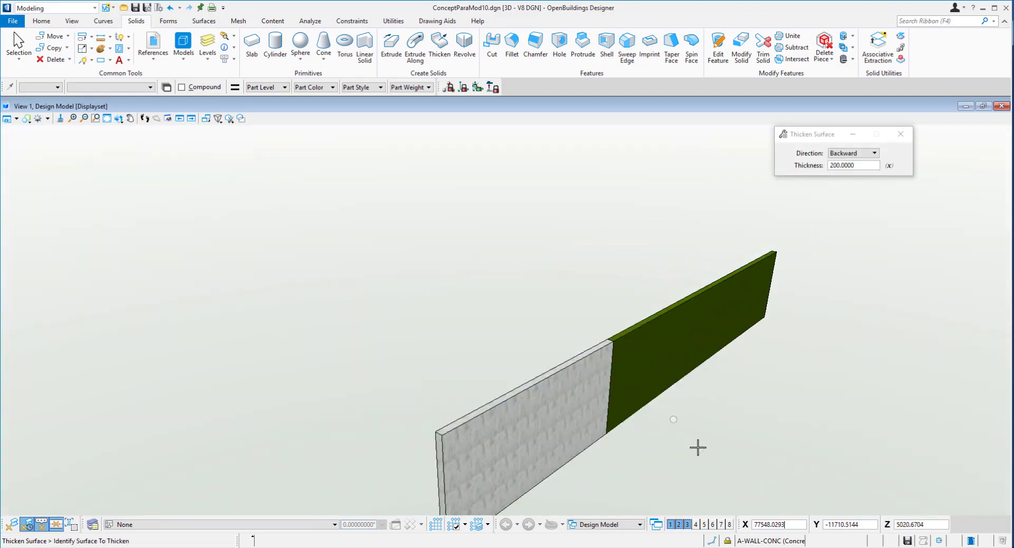
middle_click_drag(700, 446, 430, 366, "shift")
middle_click_drag(583, 347, 551, 320, "shift")
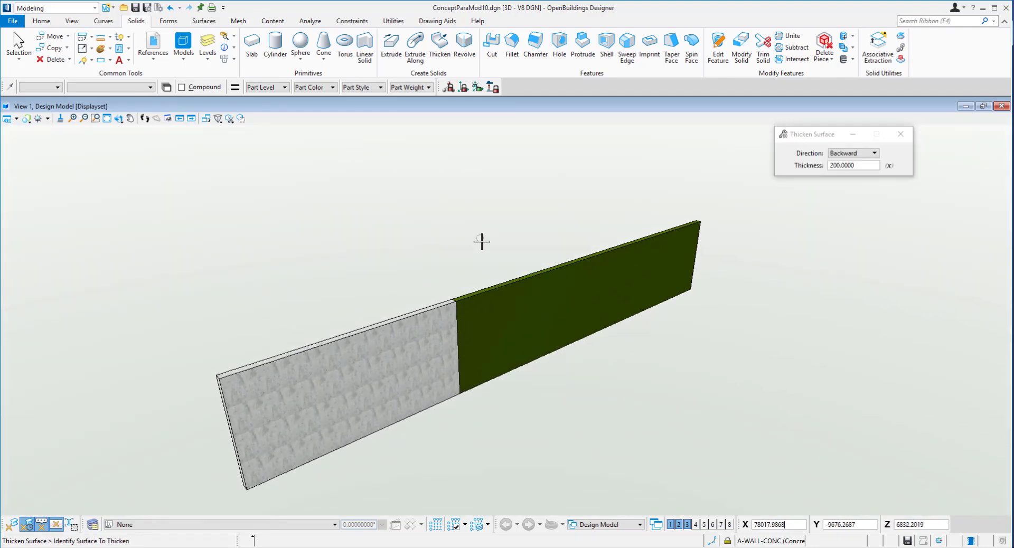
scroll(436, 295, "up", 2)
middle_click_drag(461, 269, 430, 265, "shift")
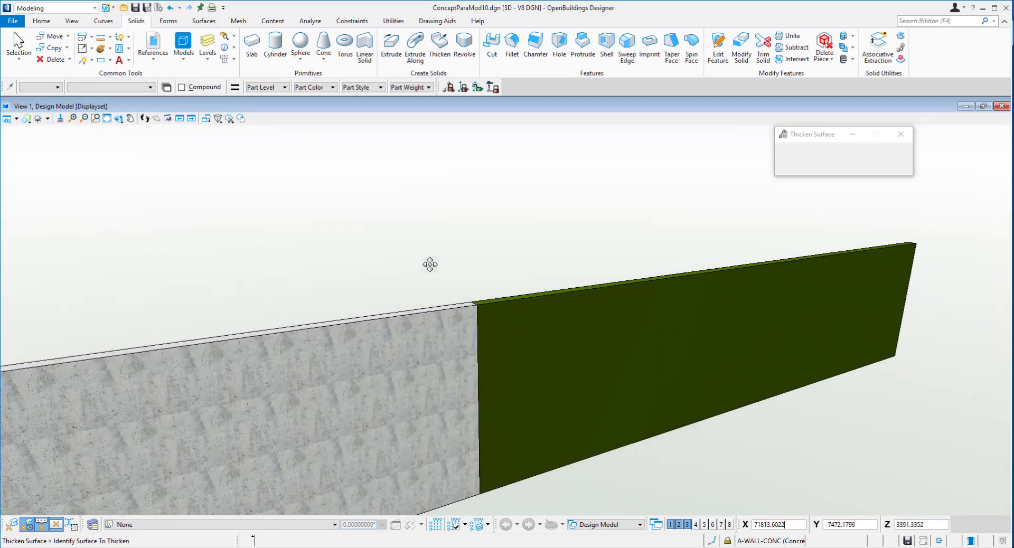
scroll(528, 253, "down", 5)
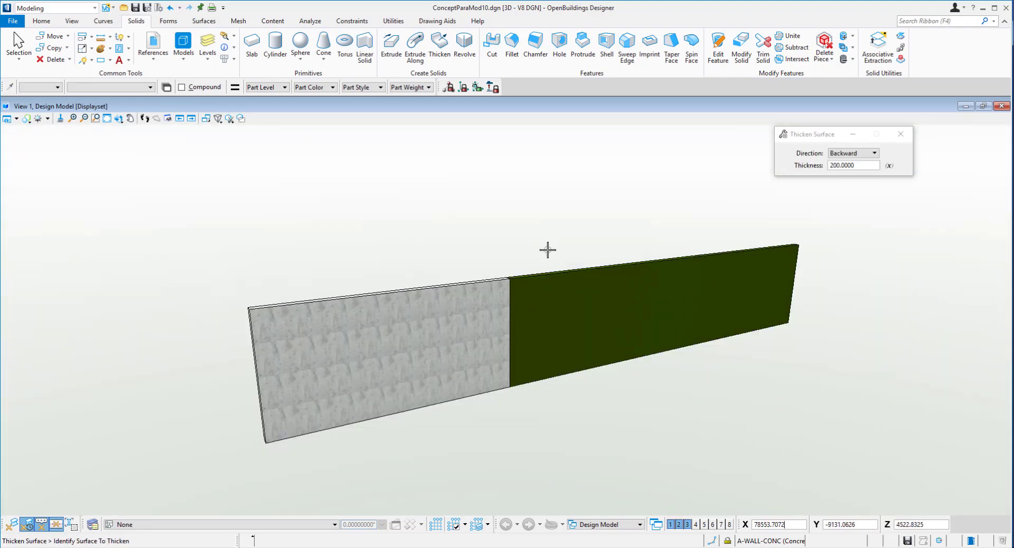
left_click(77, 6)
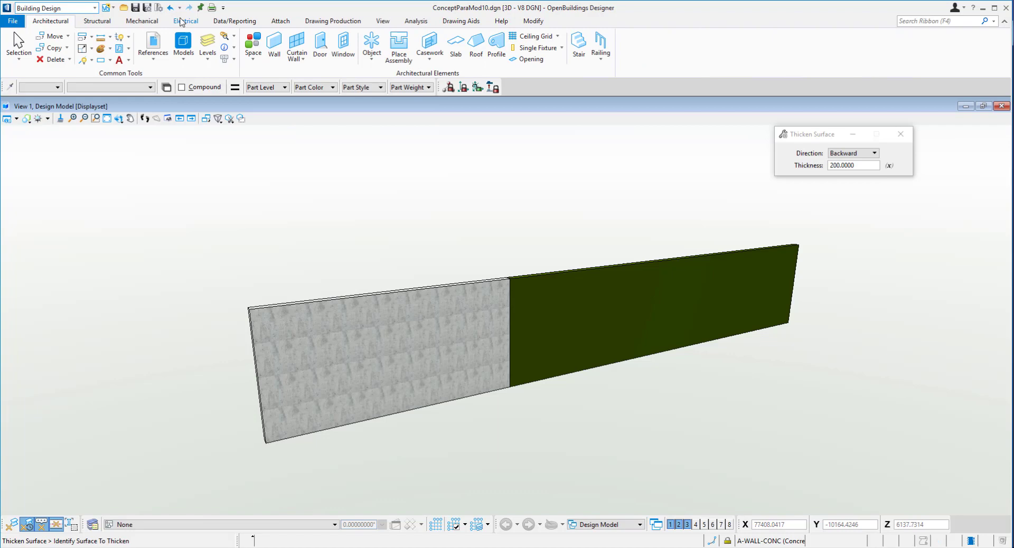
- Start Attach on Data/Reporting and set the item type to Wall
left_click(232, 21)
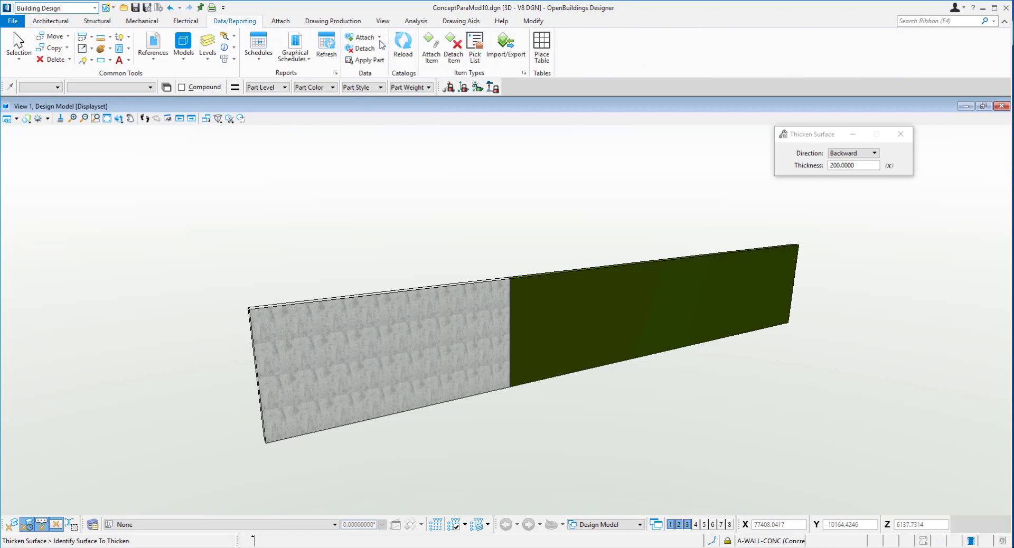
left_click(362, 37)
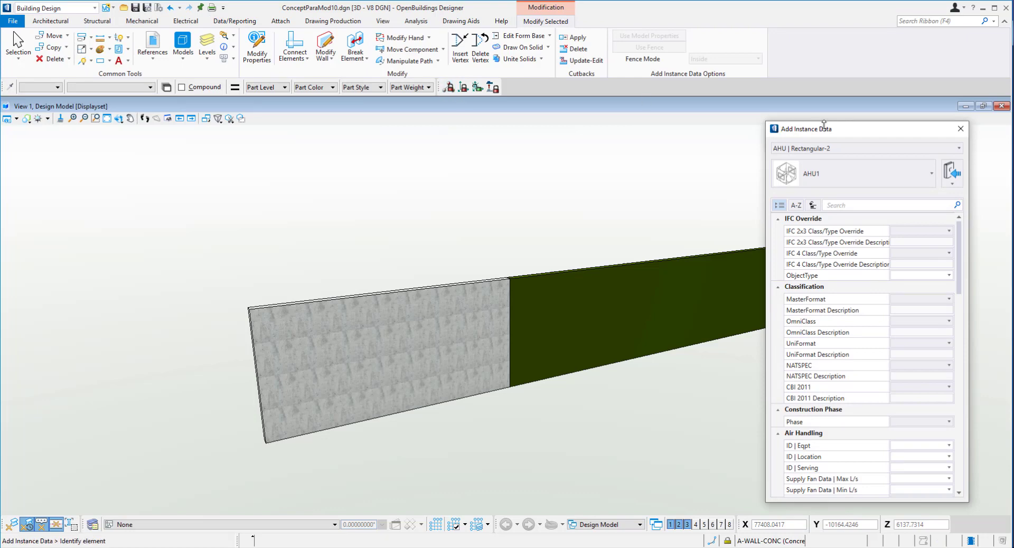
left_click(854, 148)
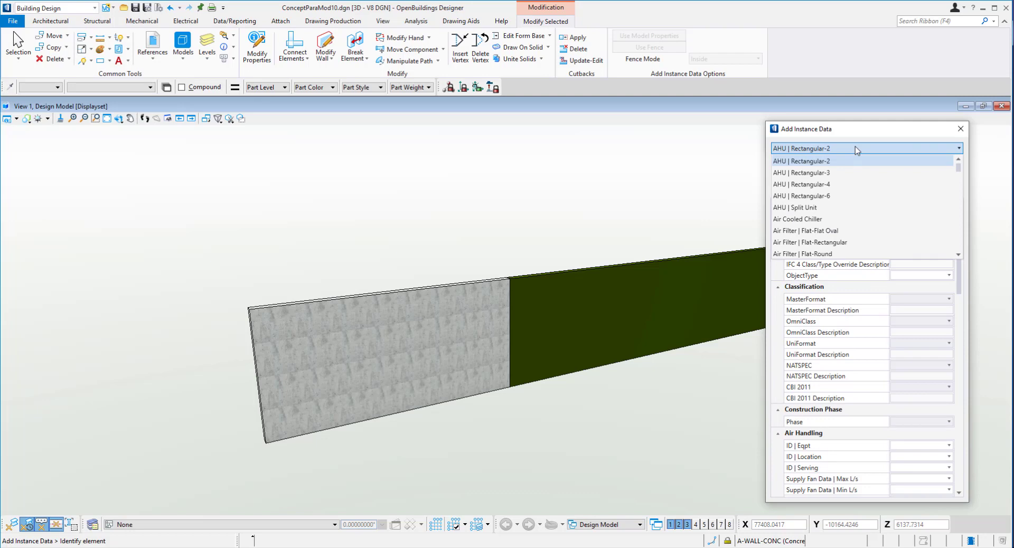
key("w")
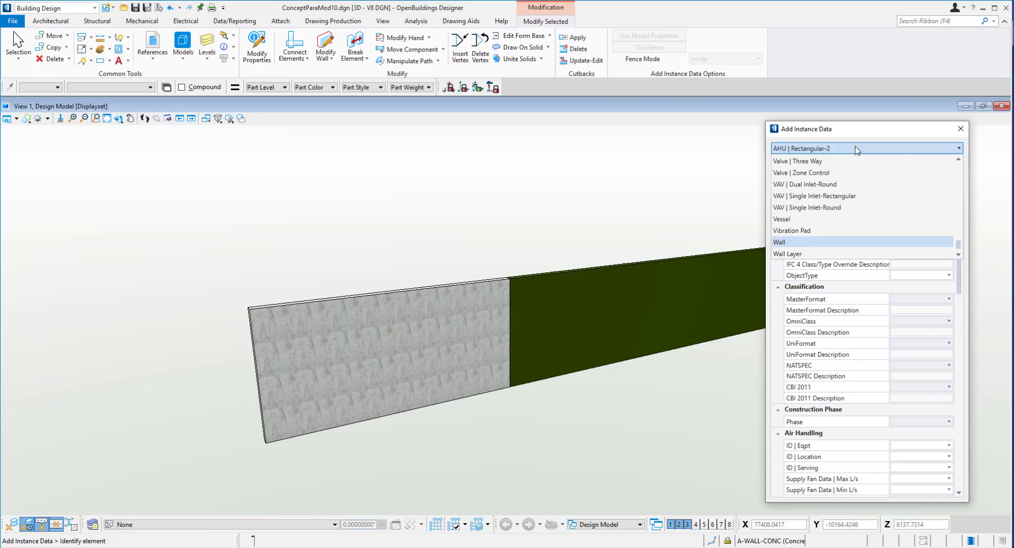
scroll(803, 222, "down", 1)
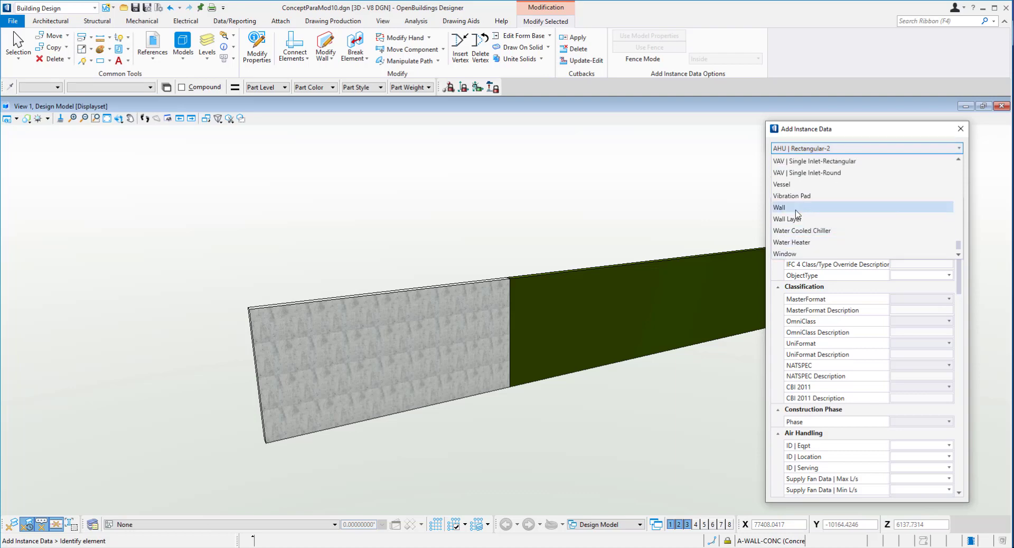
left_click(796, 208)
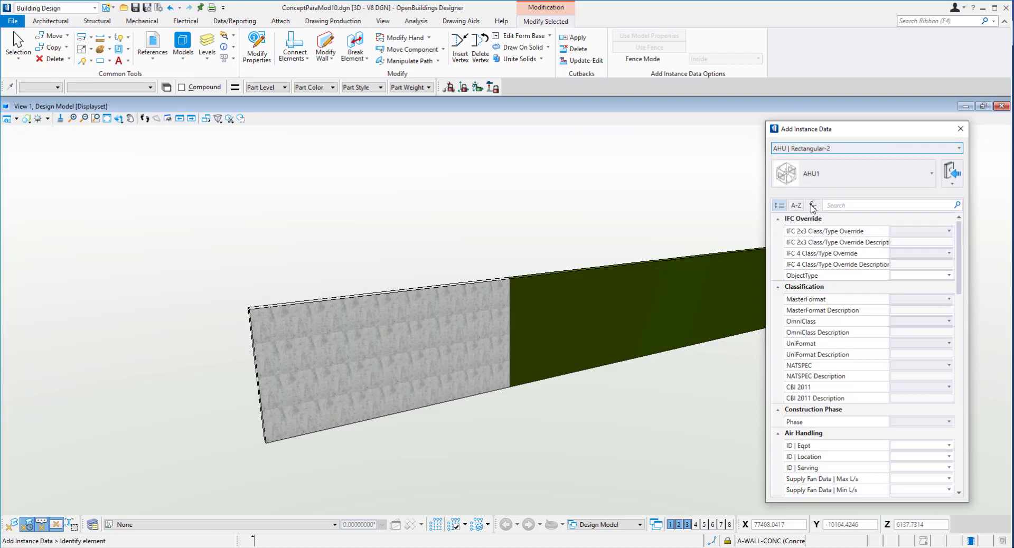
- Filter the catalog by 'concrete' and apply Insitu Concrete Wall to the green solid
left_click(841, 168)
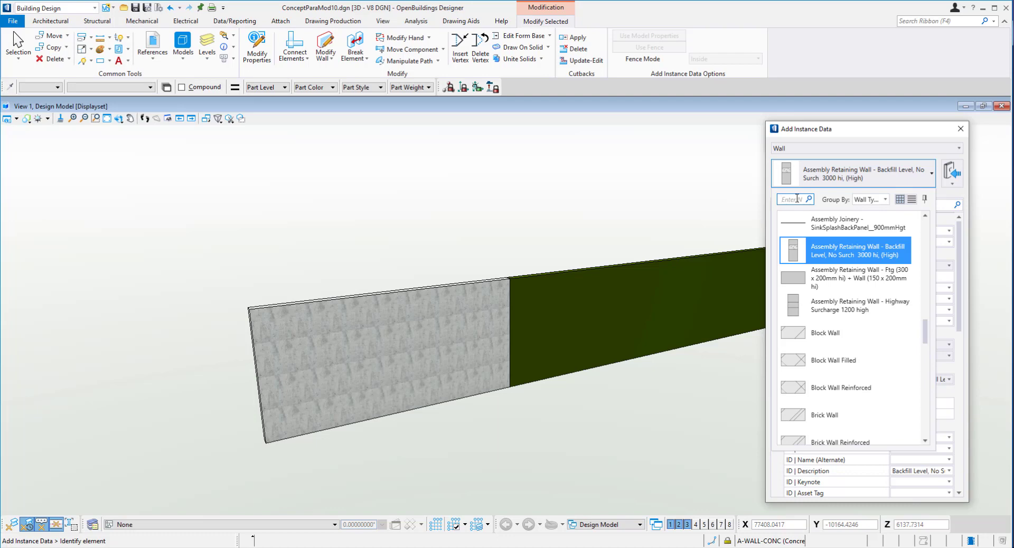
type("concrete")
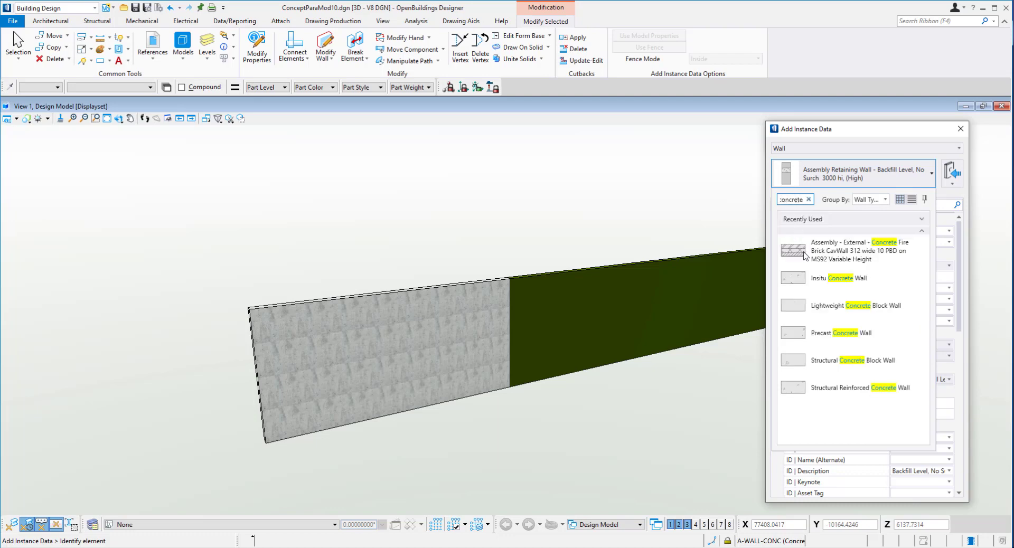
left_click(824, 278)
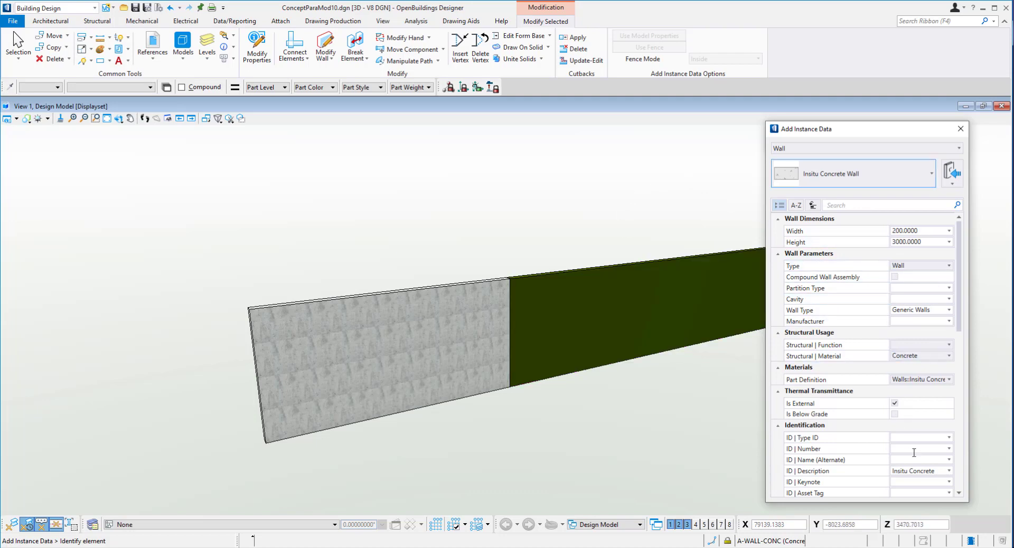
left_click(700, 264)
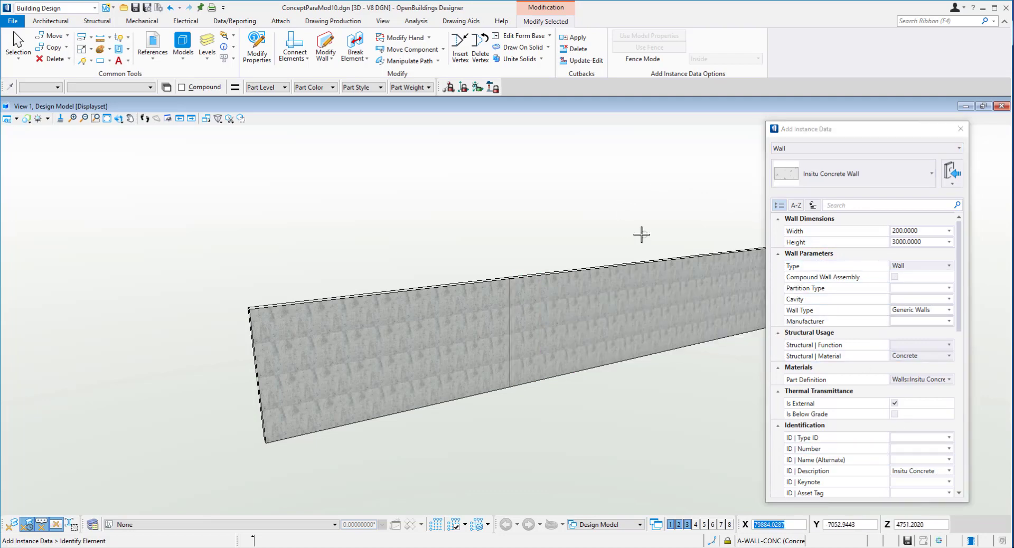
middle_click_drag(484, 259, 464, 288, "shift")
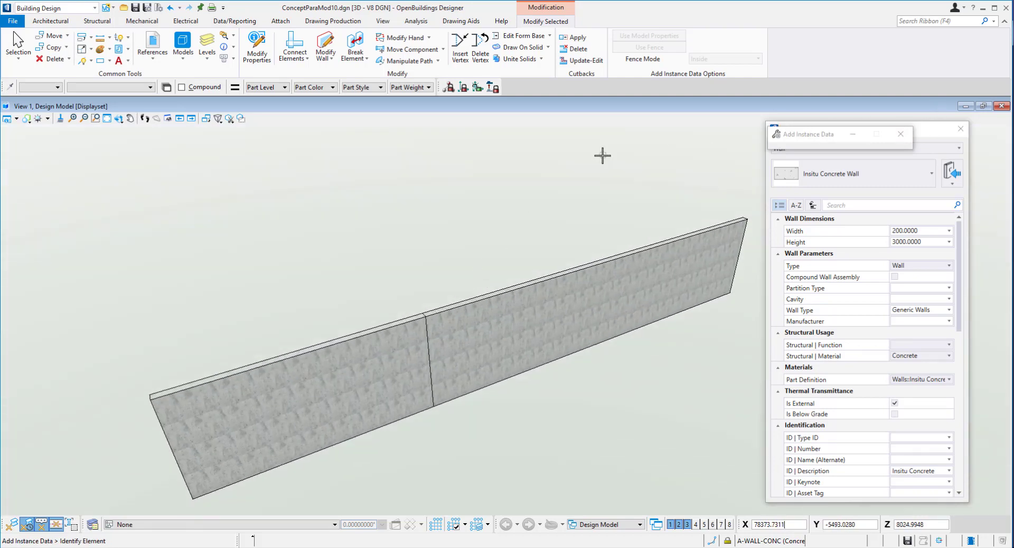
left_click_drag(818, 139, 493, 149)
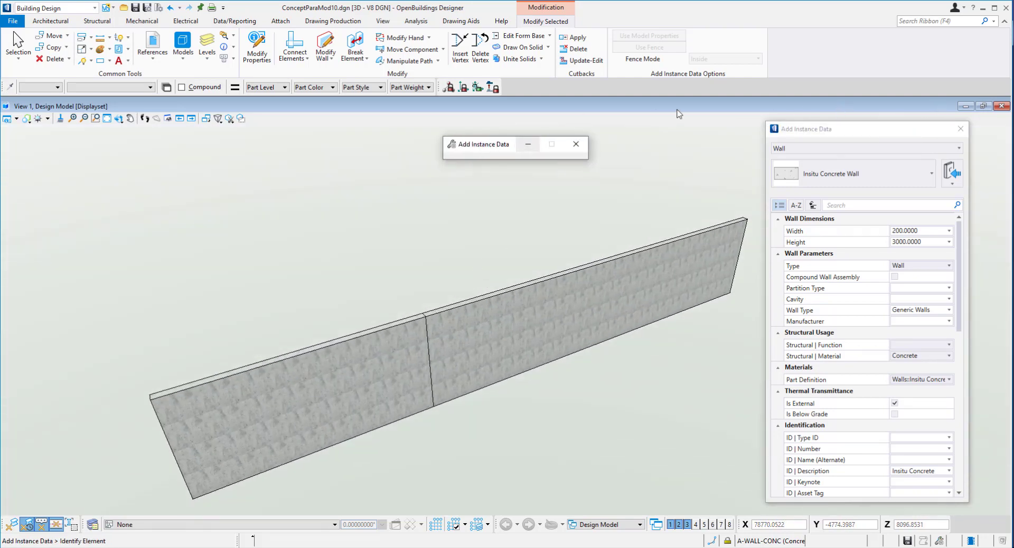
left_click_drag(846, 129, 870, 127)
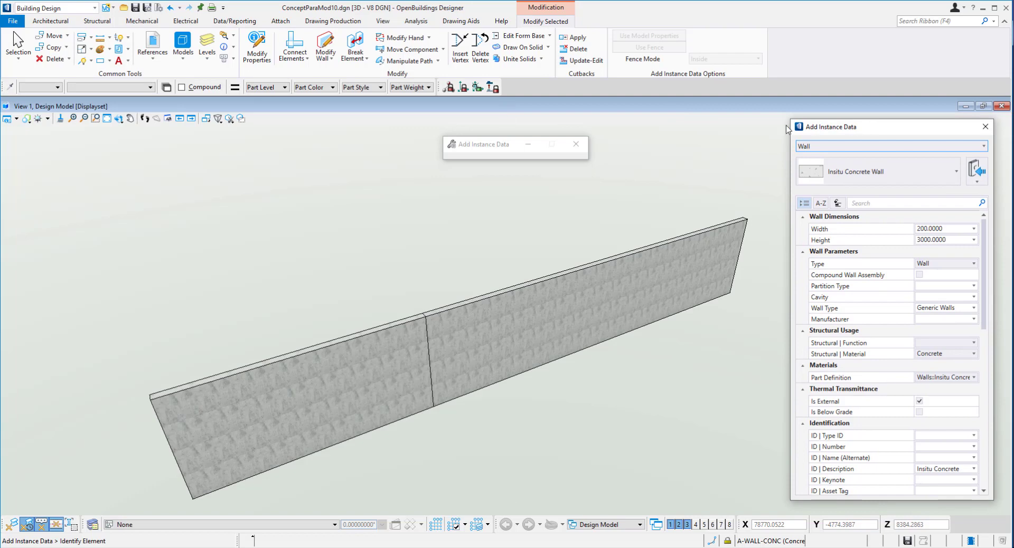
right_click(693, 165)
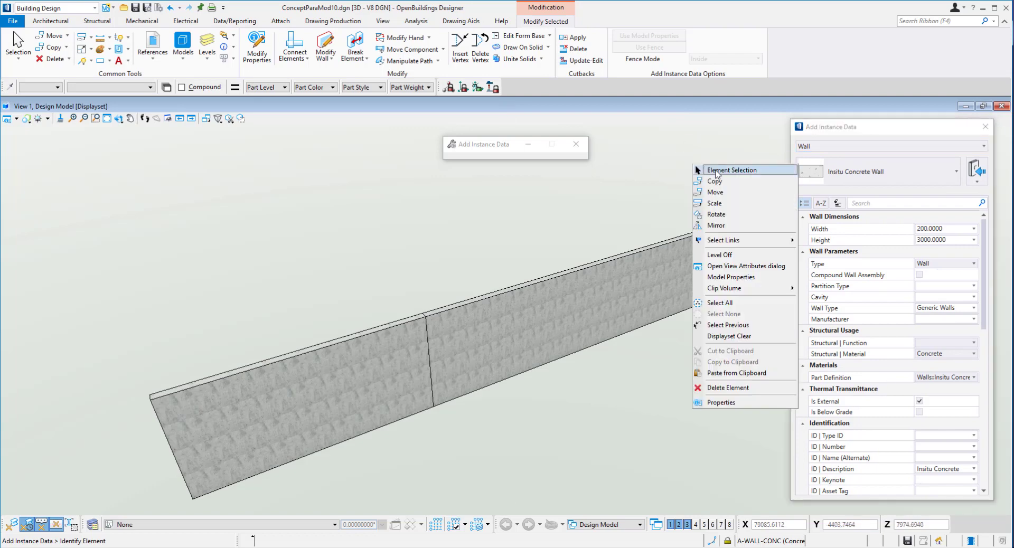
- Select the right wall segment with Element Selection
left_click(717, 171)
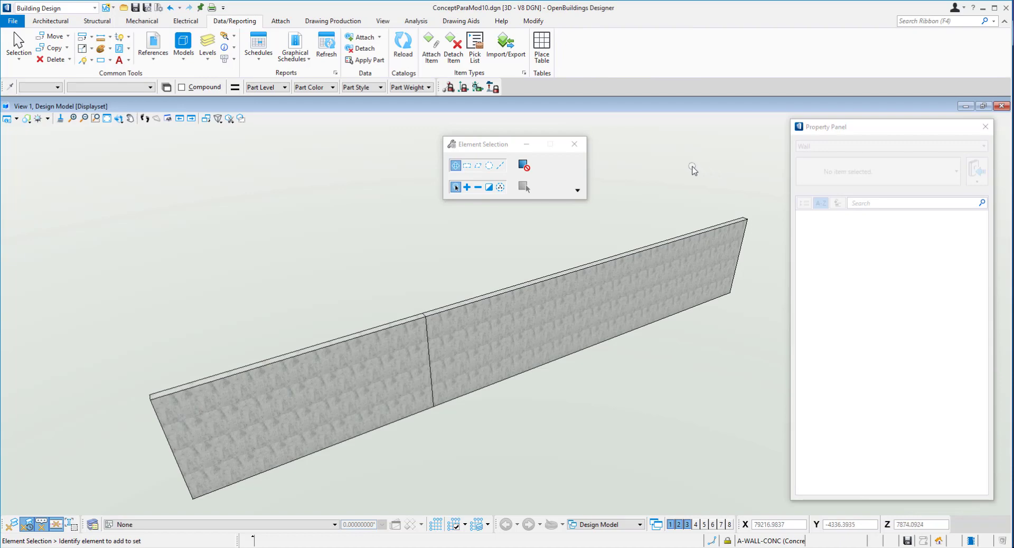
left_click(676, 239)
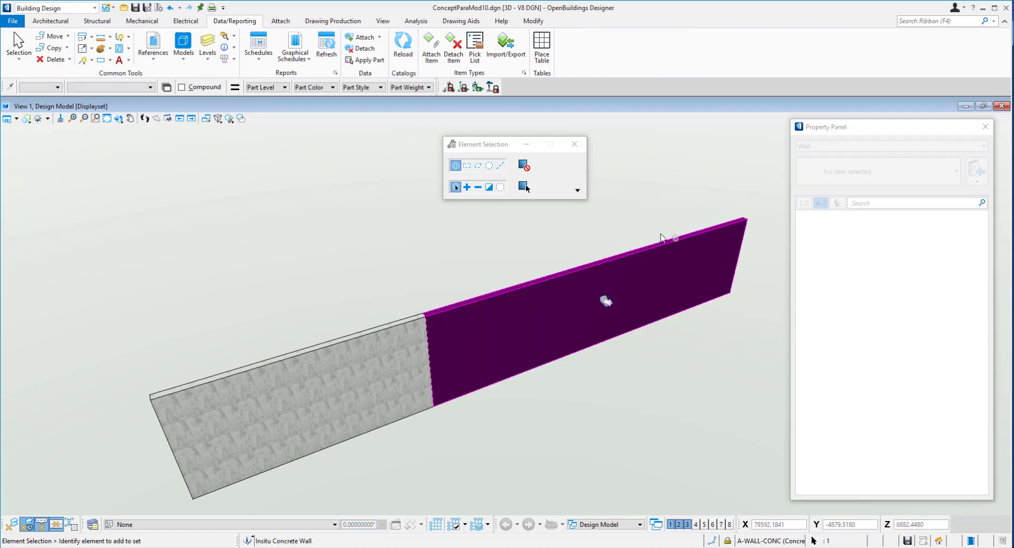
scroll(606, 312, "up", 3)
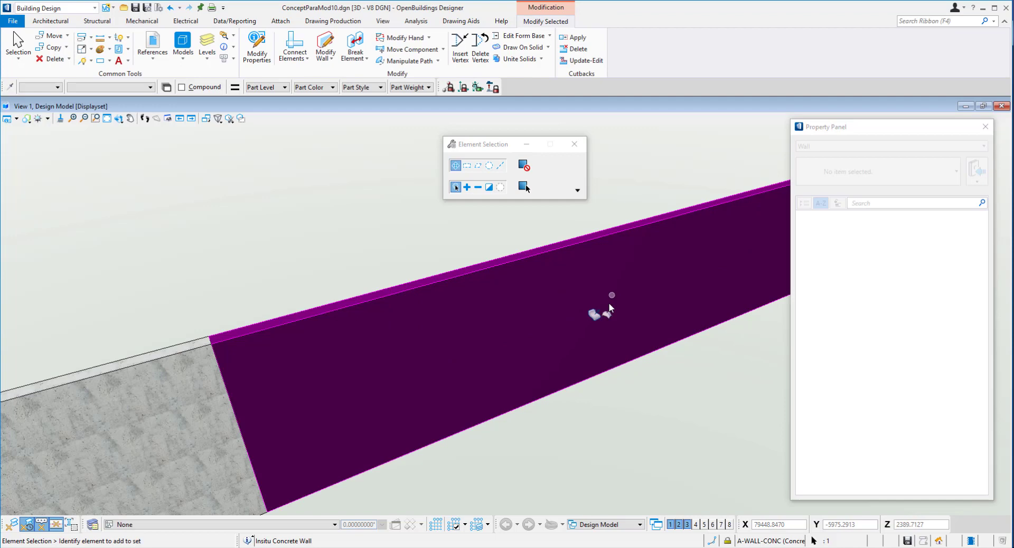
mouse_move(597, 304)
middle_mouse_down("shift")
mouse_move(566, 340)
mouse_move(615, 300)
mouse_move(598, 313)
middle_mouse_up("shift")
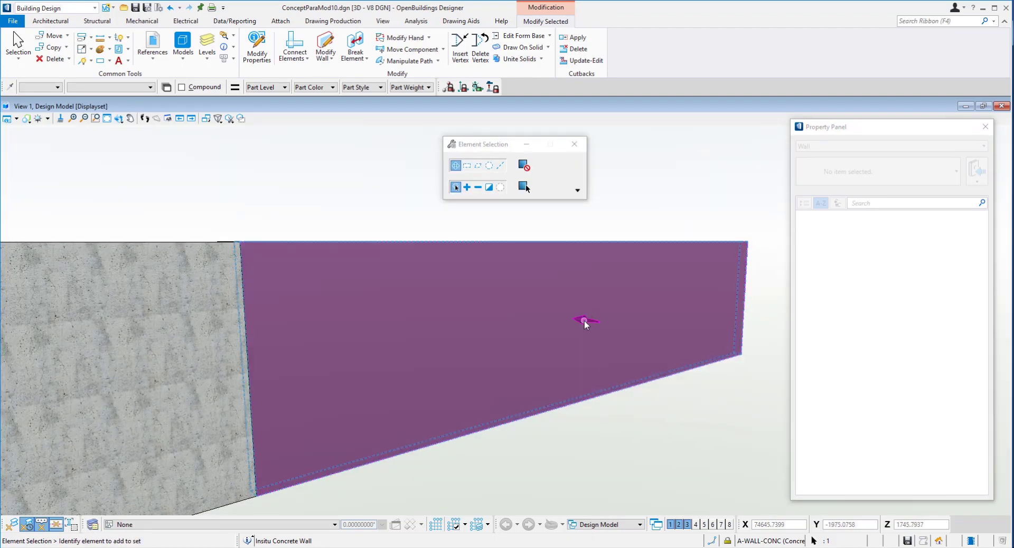
left_click(586, 320)
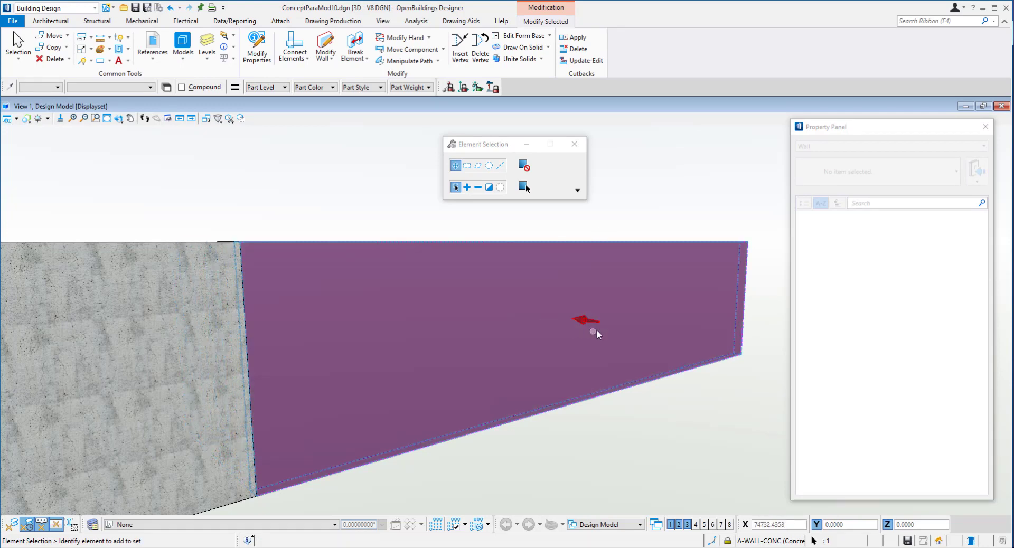
left_click(657, 364)
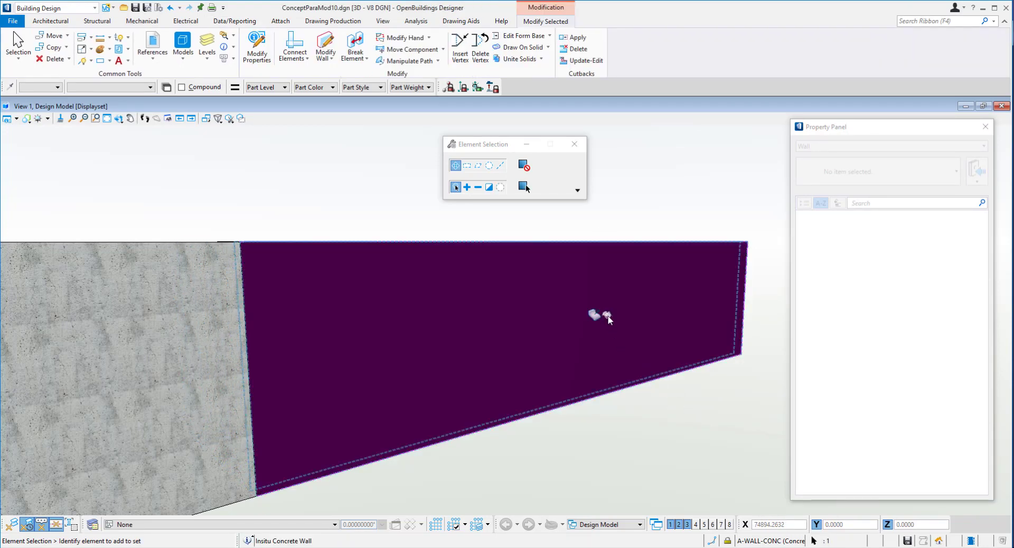
scroll(607, 338, "down", 5)
middle_click_drag(597, 267, 670, 294, "shift")
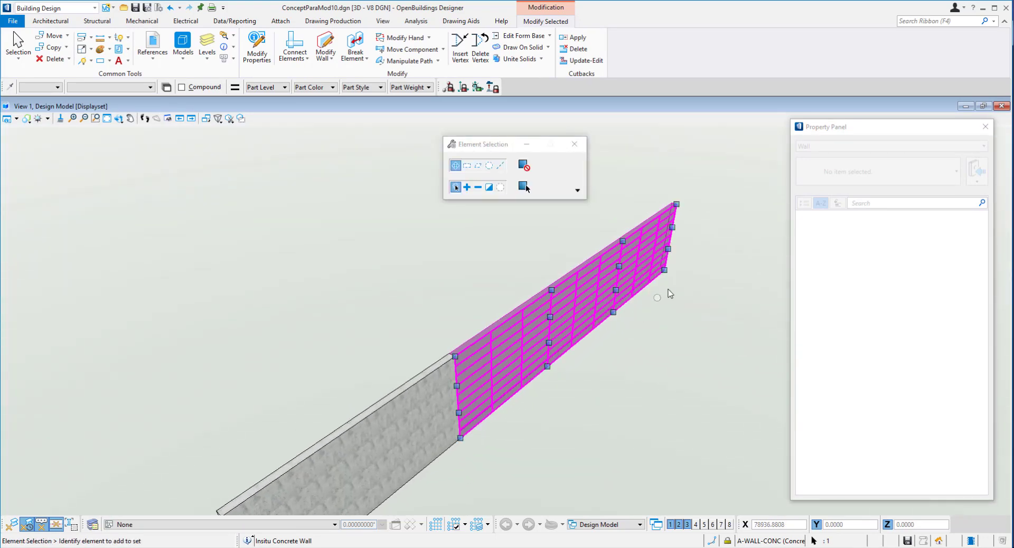
- Drag the wall's top corner handle to the curve's endpoint and clear the selection
left_click(676, 204)
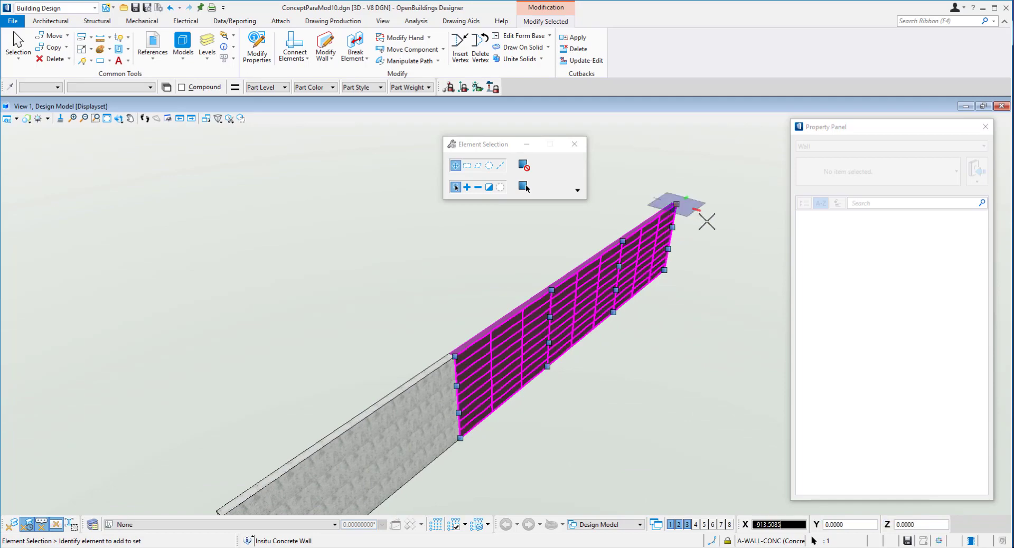
left_click(773, 239)
left_click(664, 358)
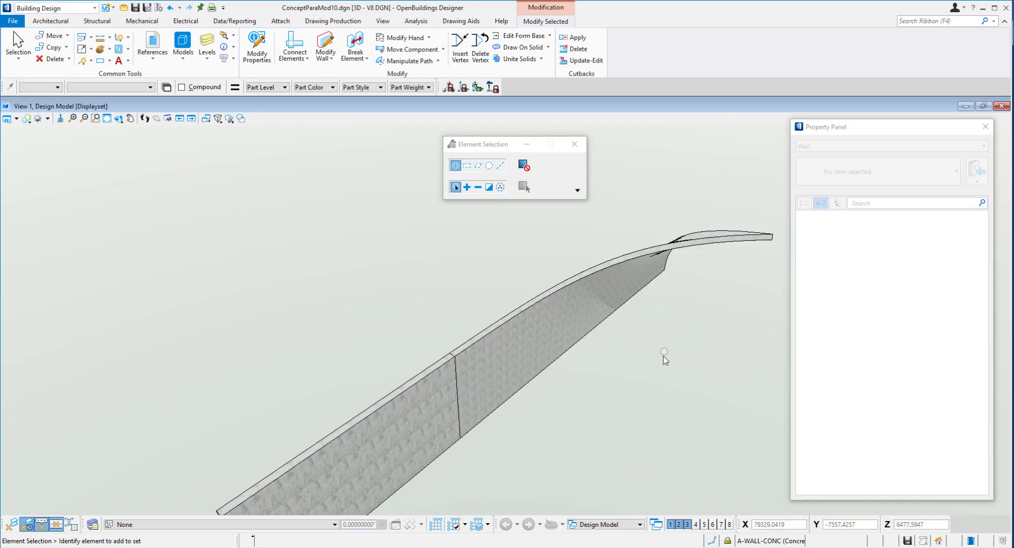
middle_click_drag(664, 357, 714, 270, "shift")
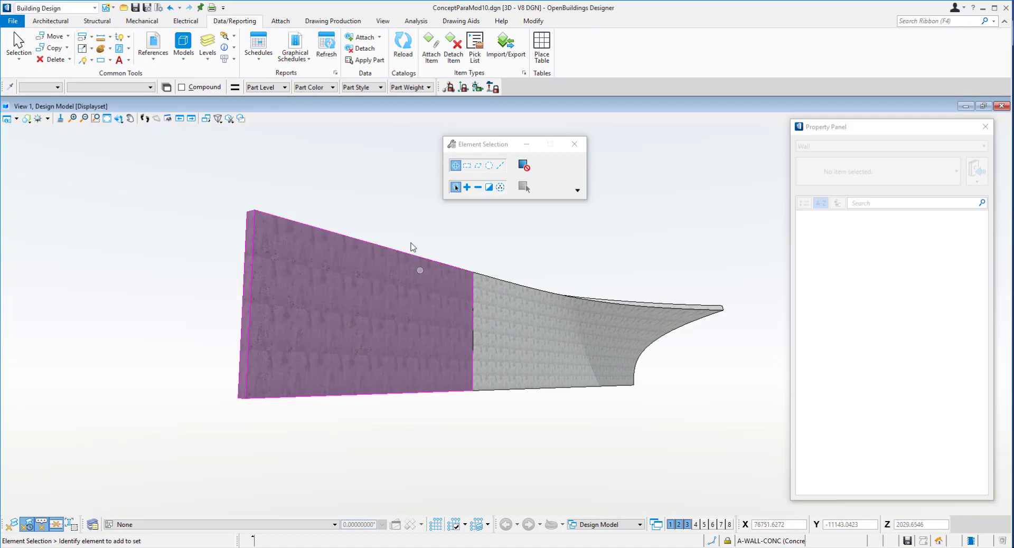
- Close the property panel and select the bent freeform solid
middle_click_drag(412, 243, 382, 240, "shift")
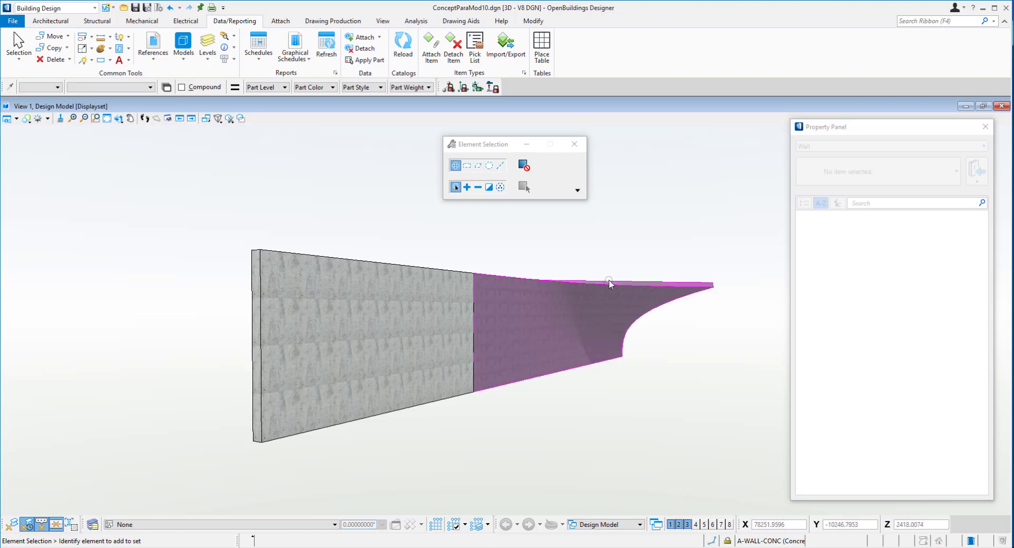
left_click(985, 127)
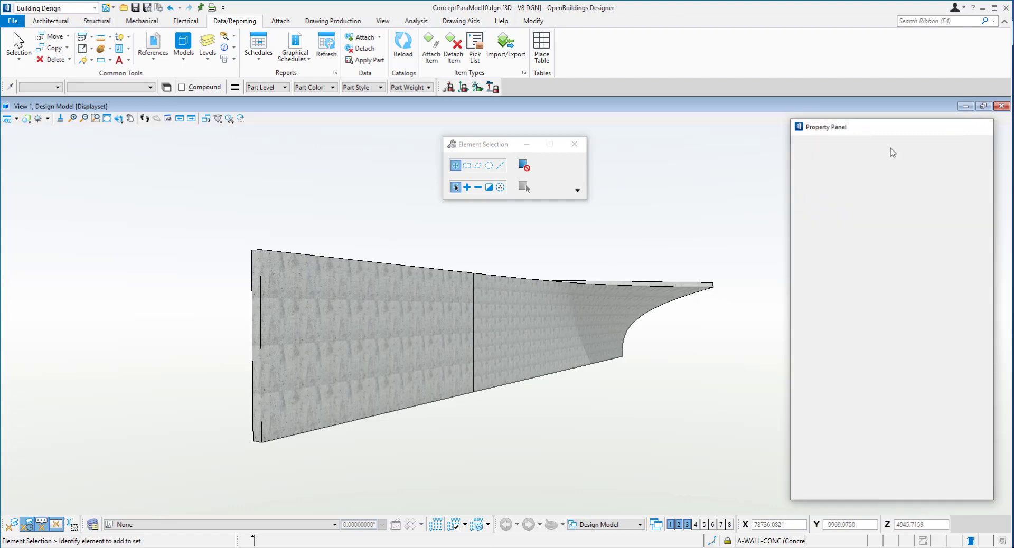
left_click(687, 286)
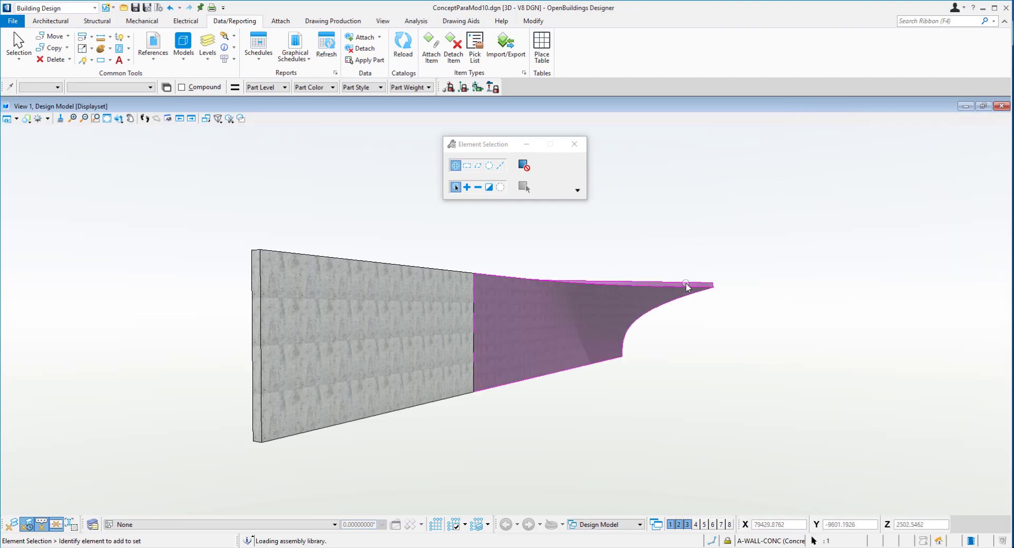
- Show the bent solid's Properties and compare it with the straight concrete wall
right_click(687, 286)
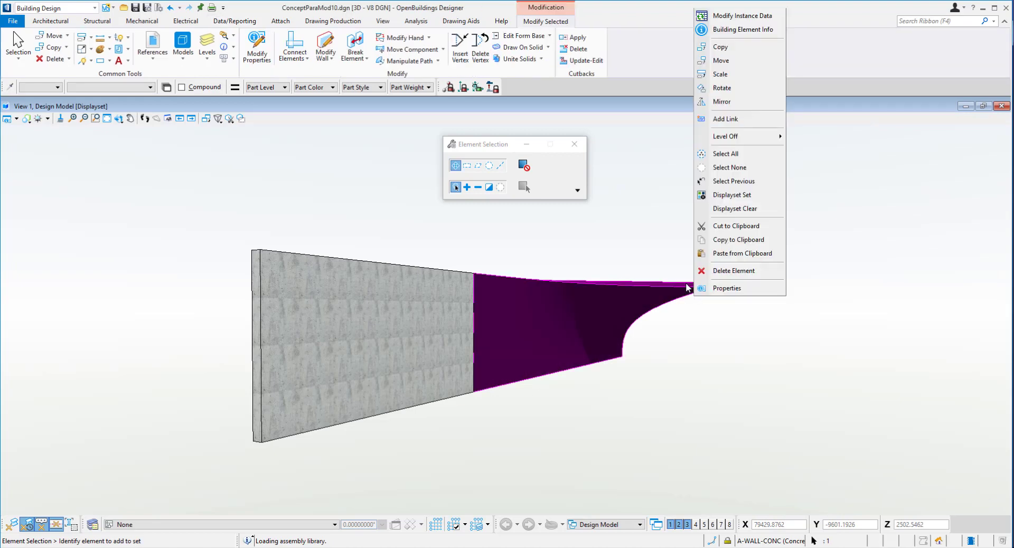
left_click(717, 290)
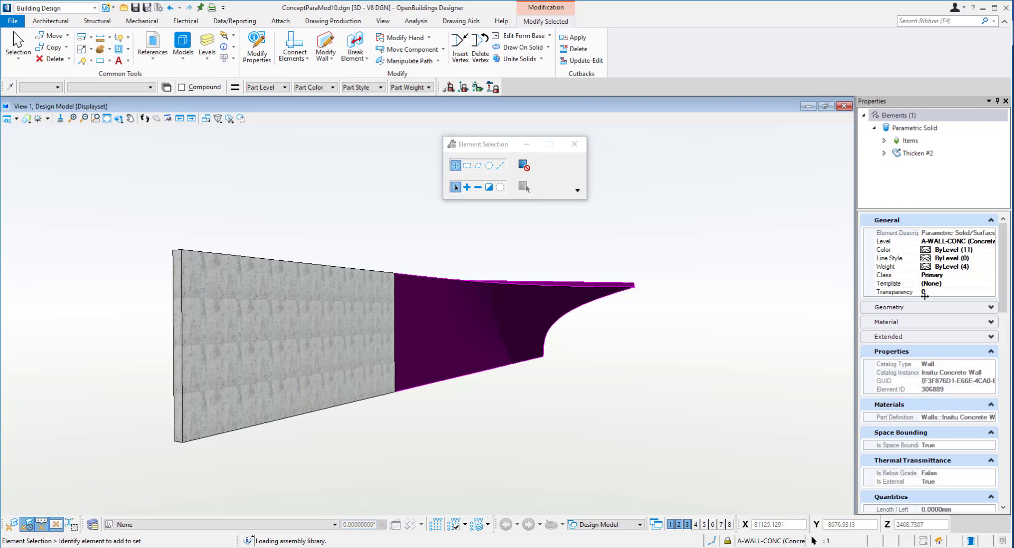
left_click_drag(1004, 264, 1010, 425)
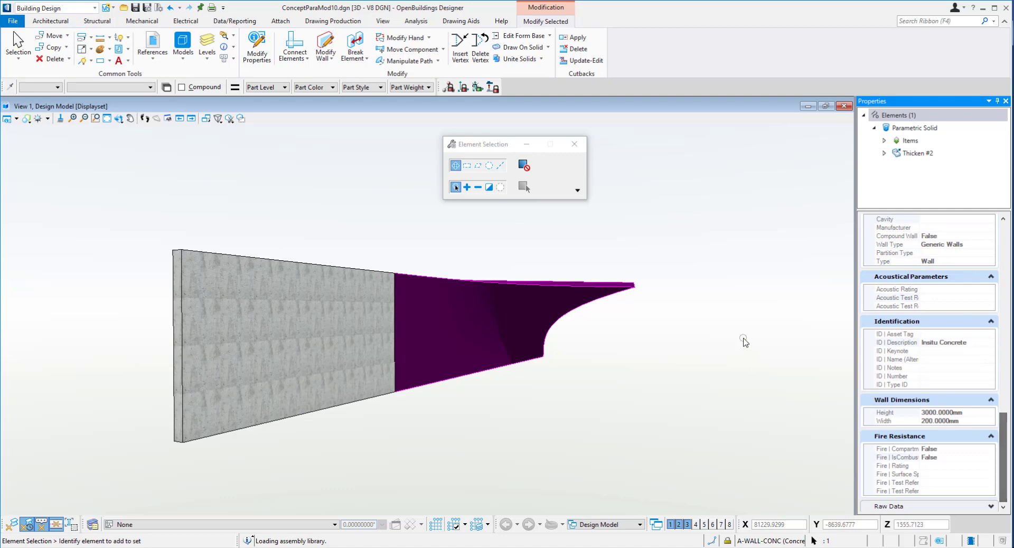
left_click(368, 271)
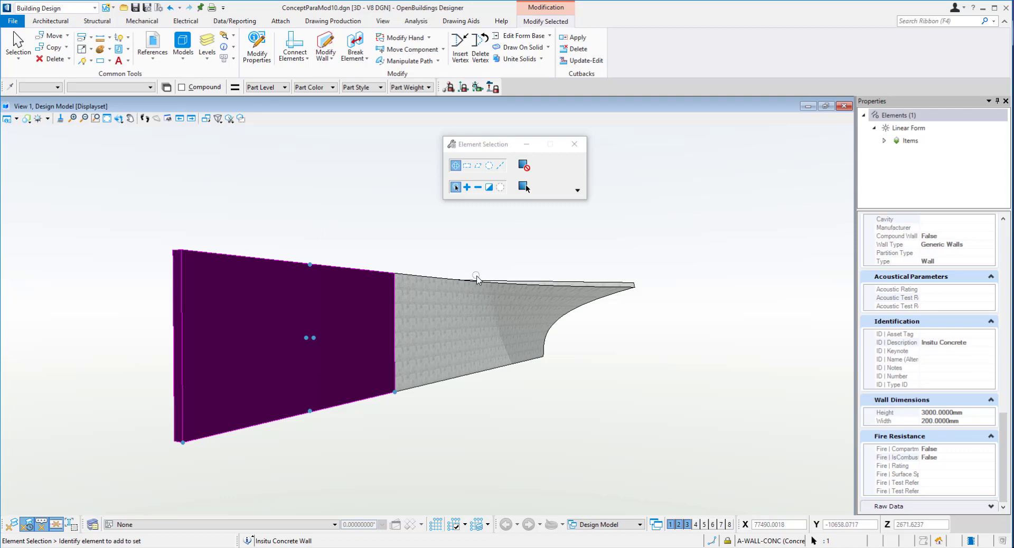
left_click(531, 271)
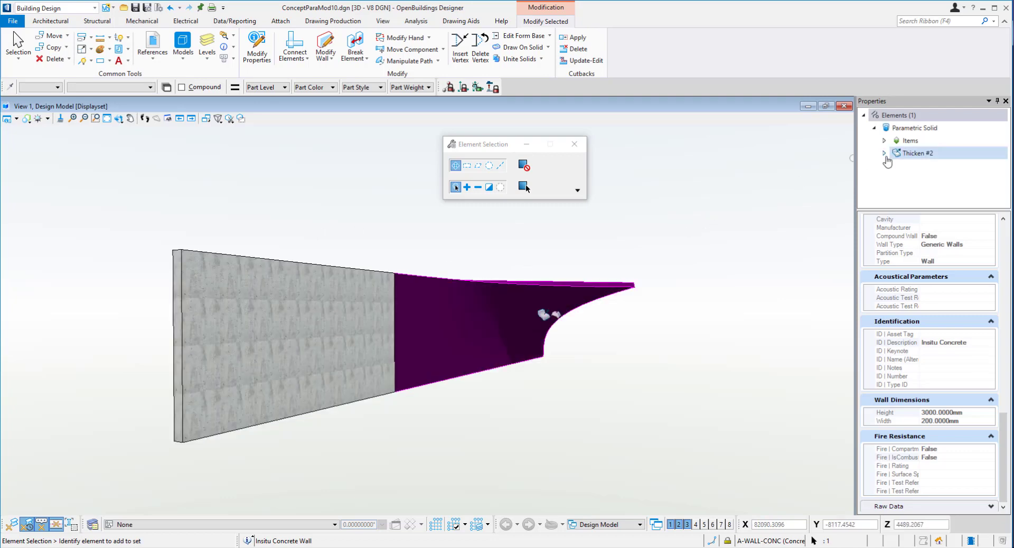
- Expand Thicken #2, Bspline Surface #1 and Items to confirm 200 thickness and Insitu Concrete Wall
left_click(884, 154)
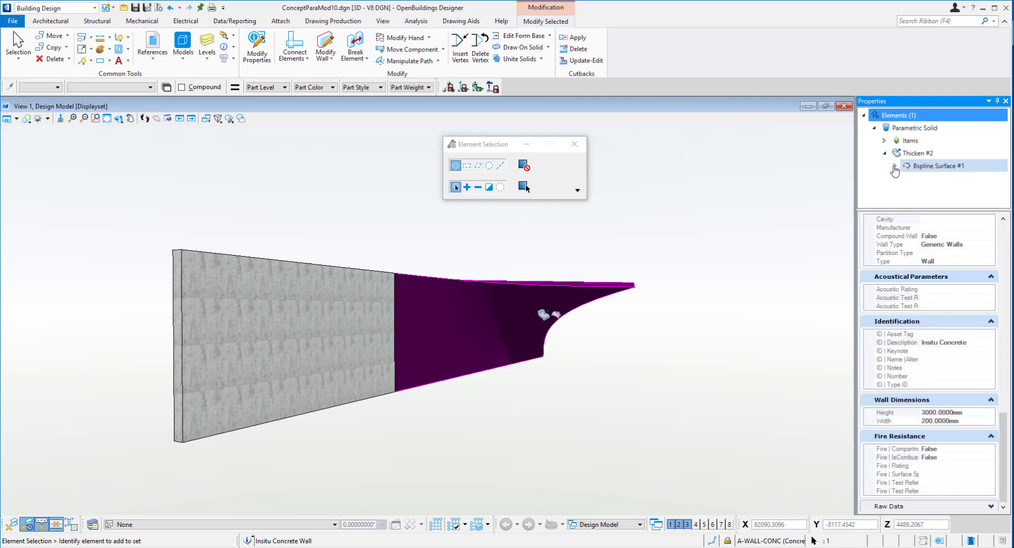
left_click(895, 167)
left_click(907, 179)
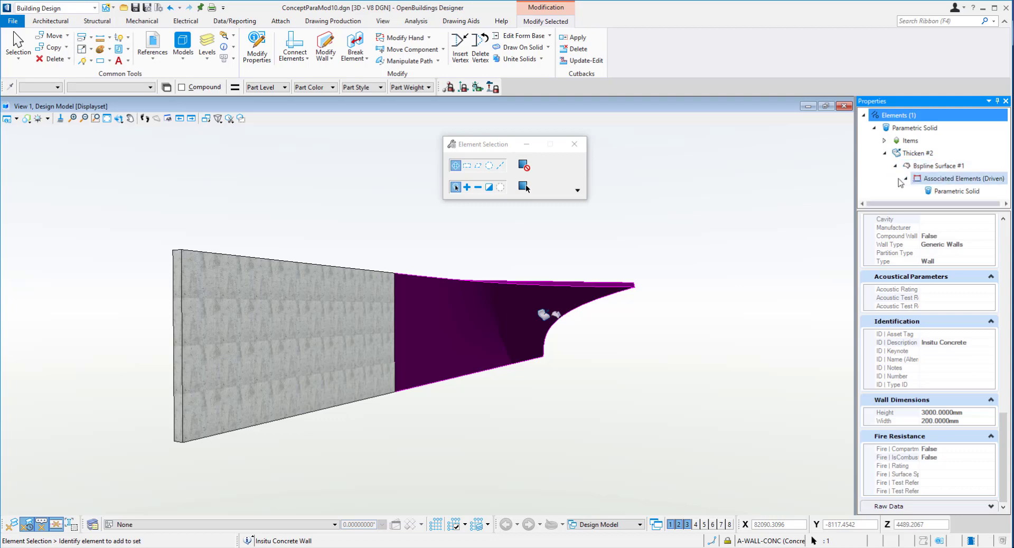
left_click(932, 166)
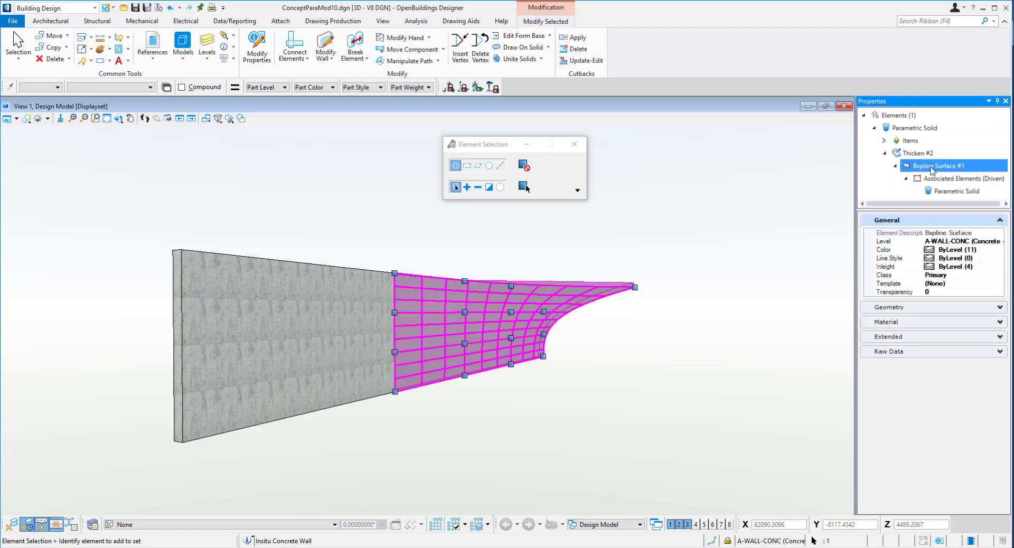
left_click(922, 153)
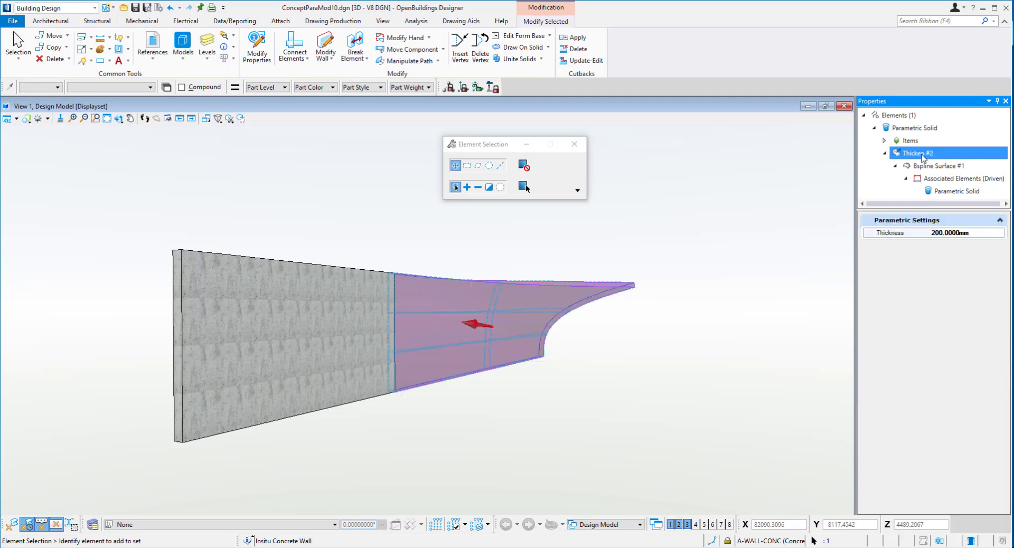
left_click(886, 141)
left_click(934, 154)
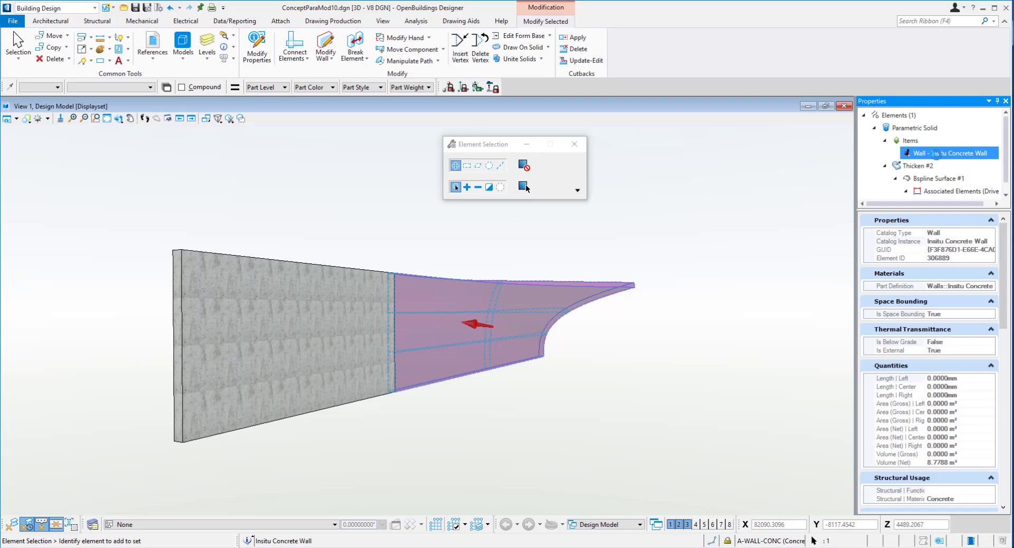
left_click(638, 267)
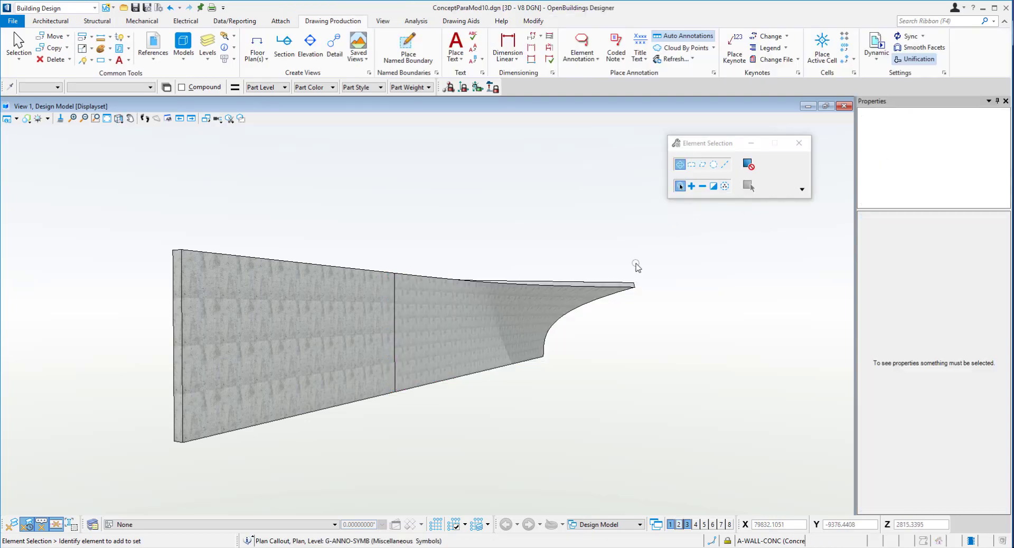
- Close Properties, turn off the perspective camera and switch to Right View
left_click(1007, 101)
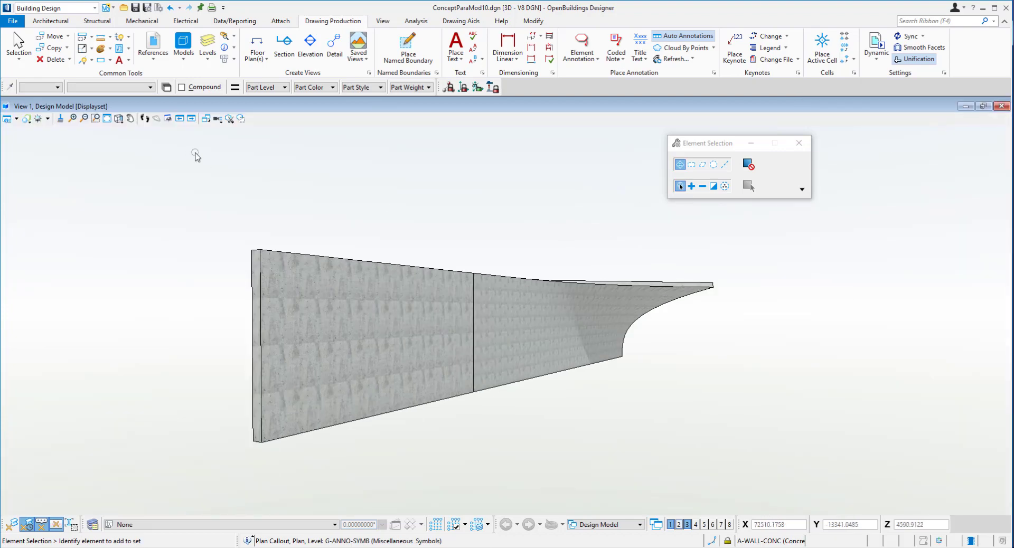
left_click(220, 119)
left_click(243, 177)
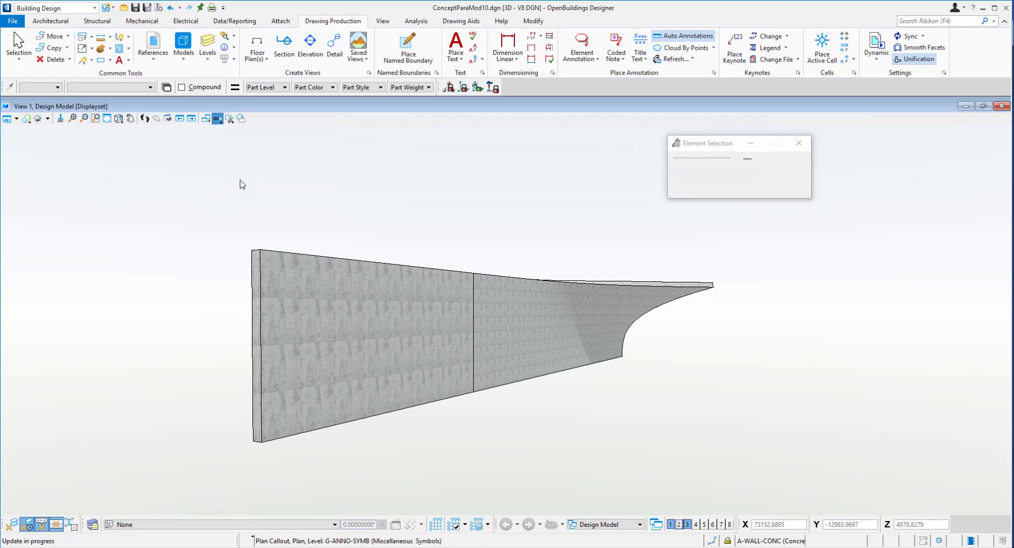
left_click(118, 119)
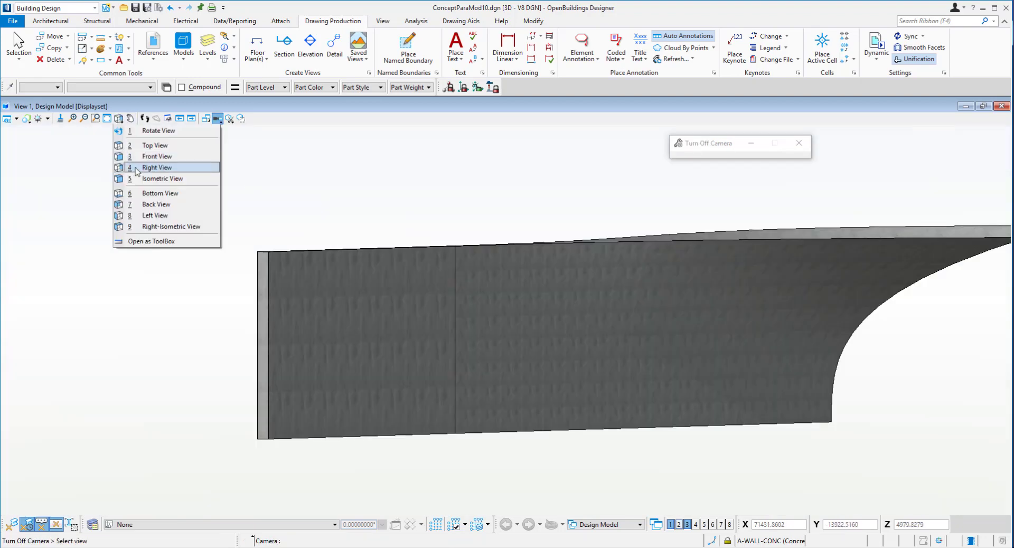
left_click(136, 168)
scroll(294, 206, "down", 5)
scroll(340, 190, "up", 3)
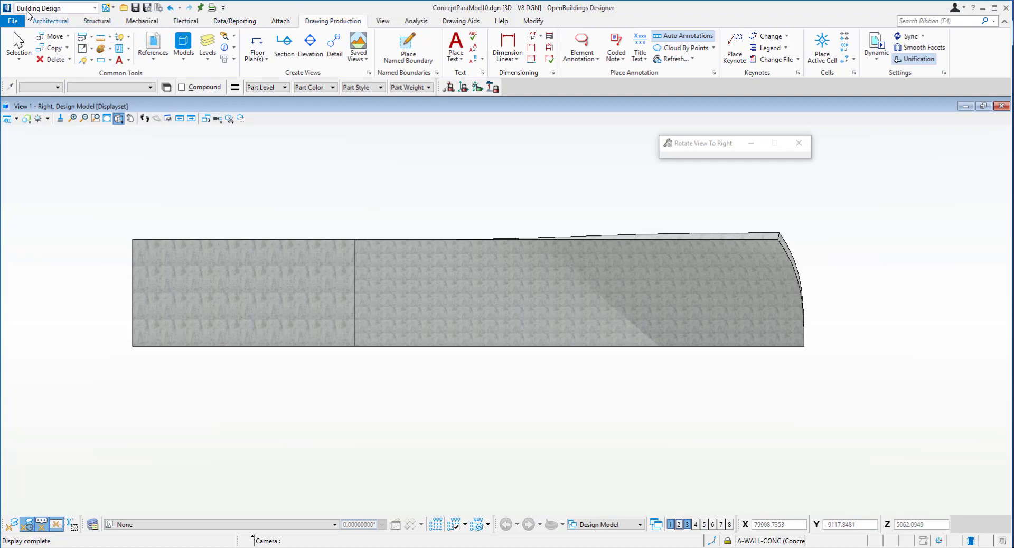
left_click(67, 22)
- Place a 'Plan' floor plan callout across the wall without a drawing model, then apply it
left_click(333, 21)
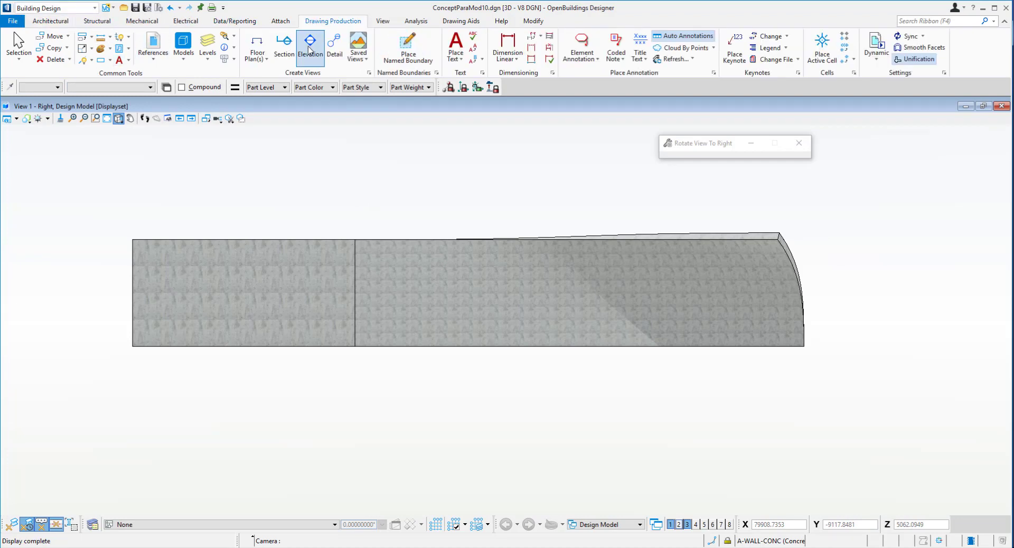
left_click(257, 45)
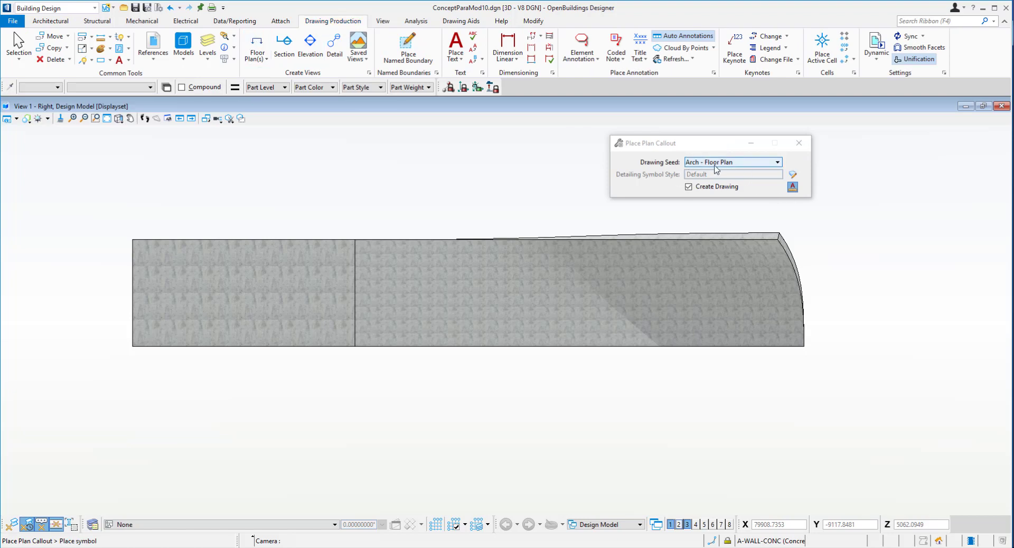
left_click(80, 310)
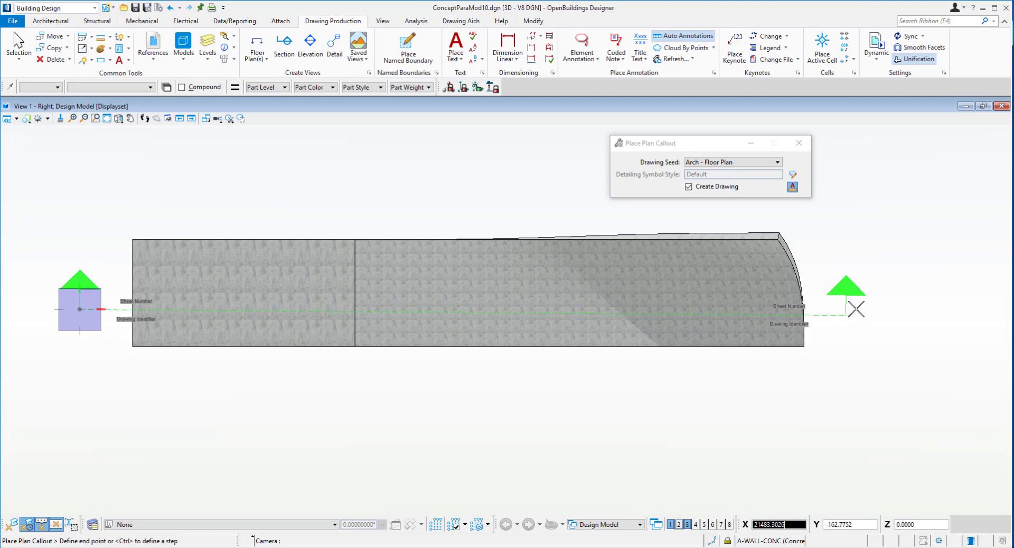
left_click(873, 313)
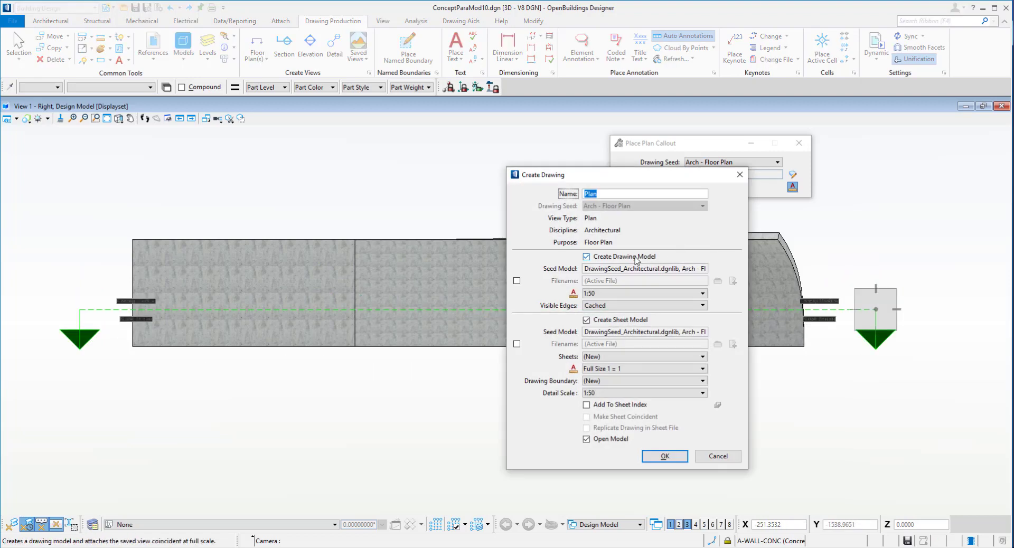
left_click(619, 260)
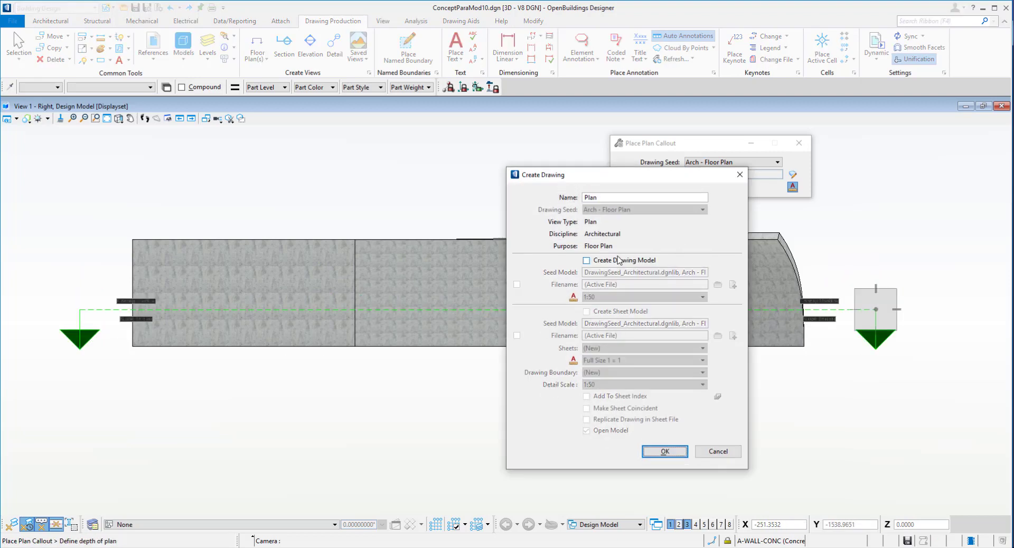
left_click(665, 452)
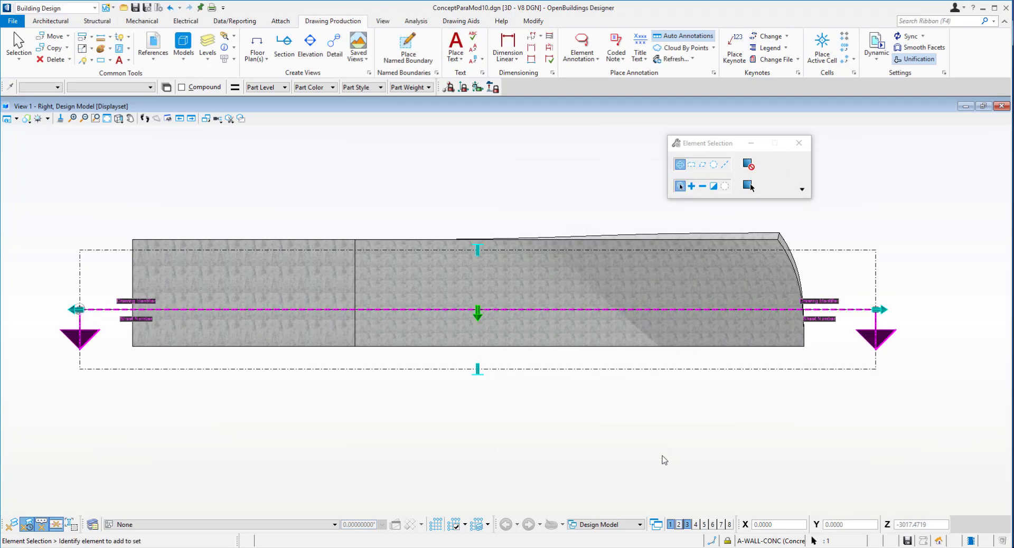
mouse_move(859, 315)
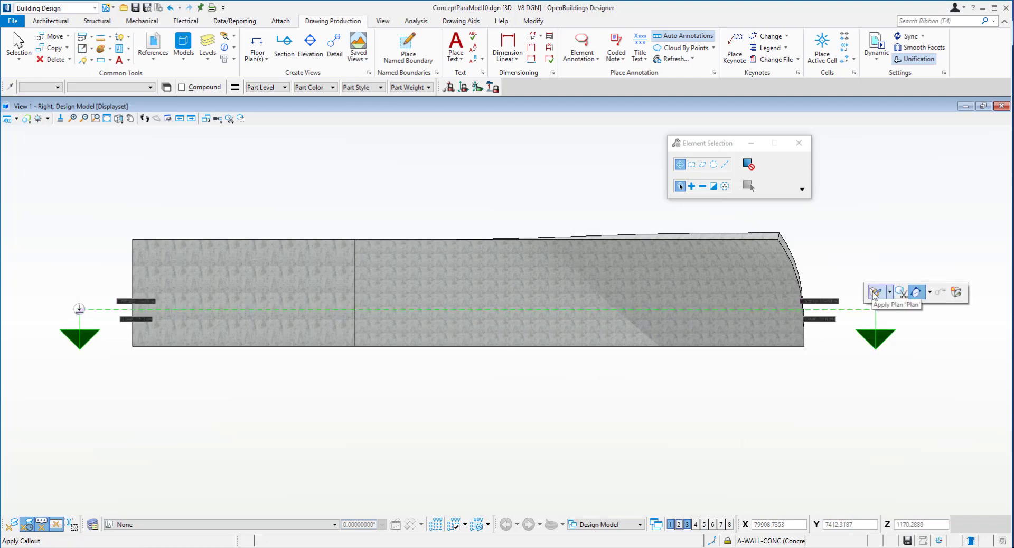
left_click(874, 294)
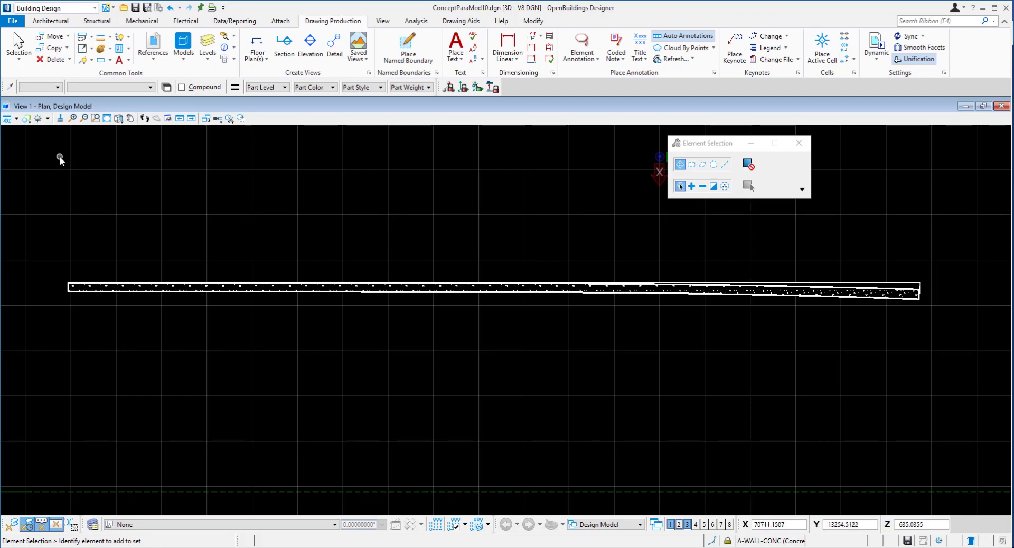
- Apply the Wireframe: White Background display style and zoom the view
left_click(26, 119)
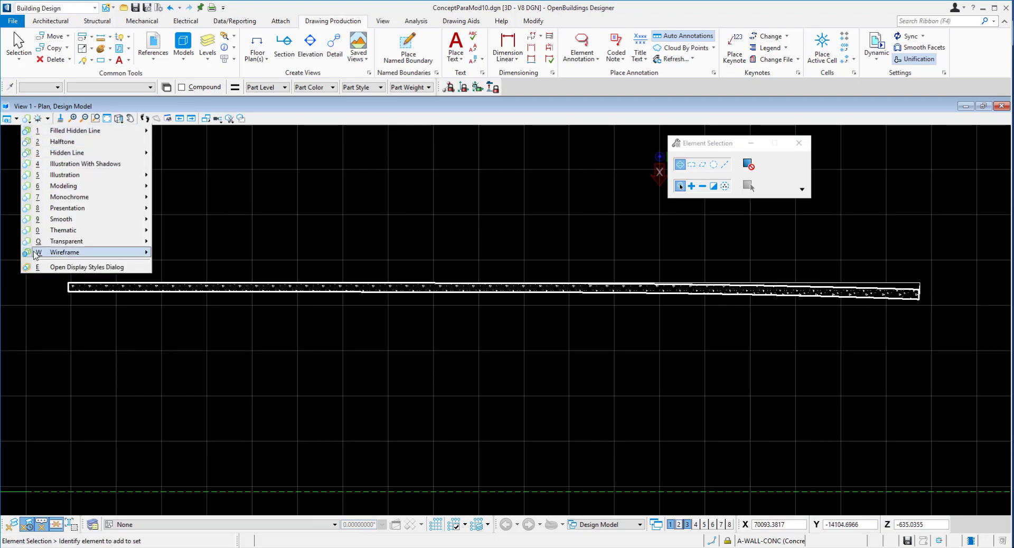
mouse_move(40, 252)
left_click(217, 262)
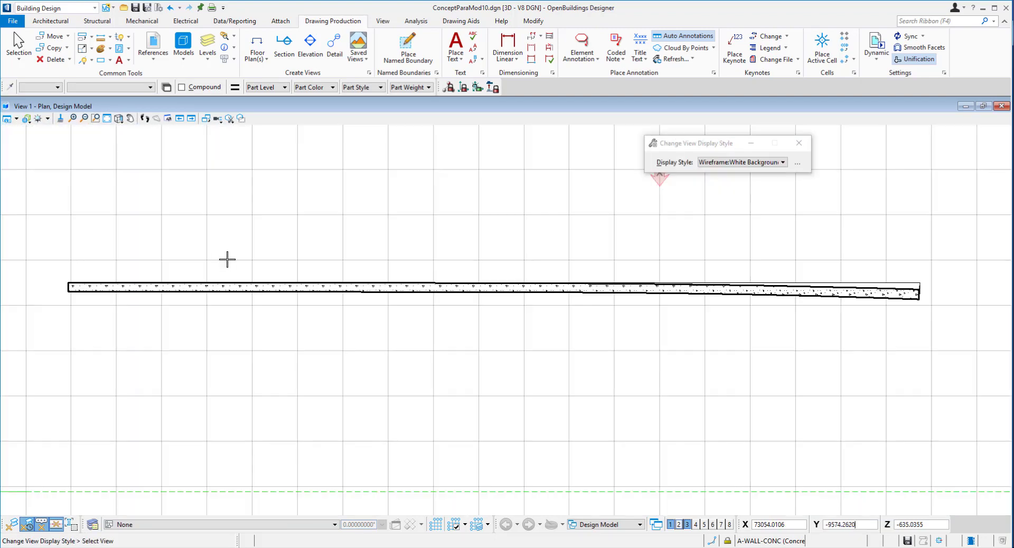
right_click(221, 222)
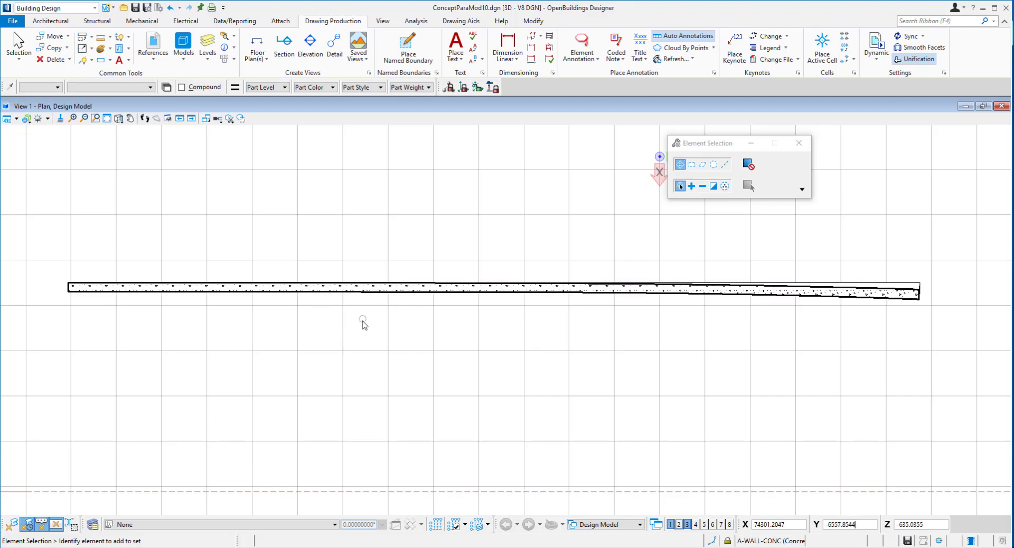
scroll(937, 294, "up", 5)
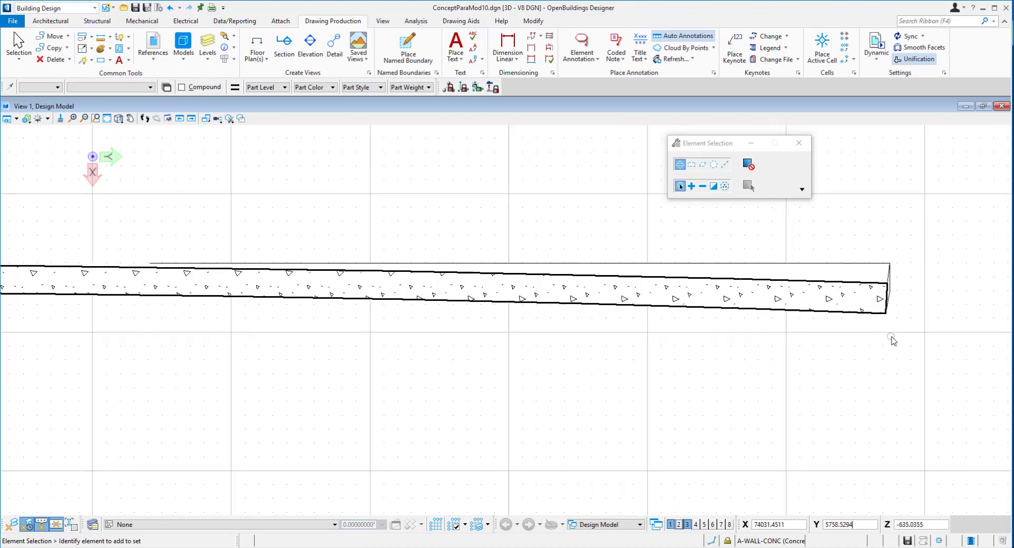
scroll(830, 335, "down", 5)
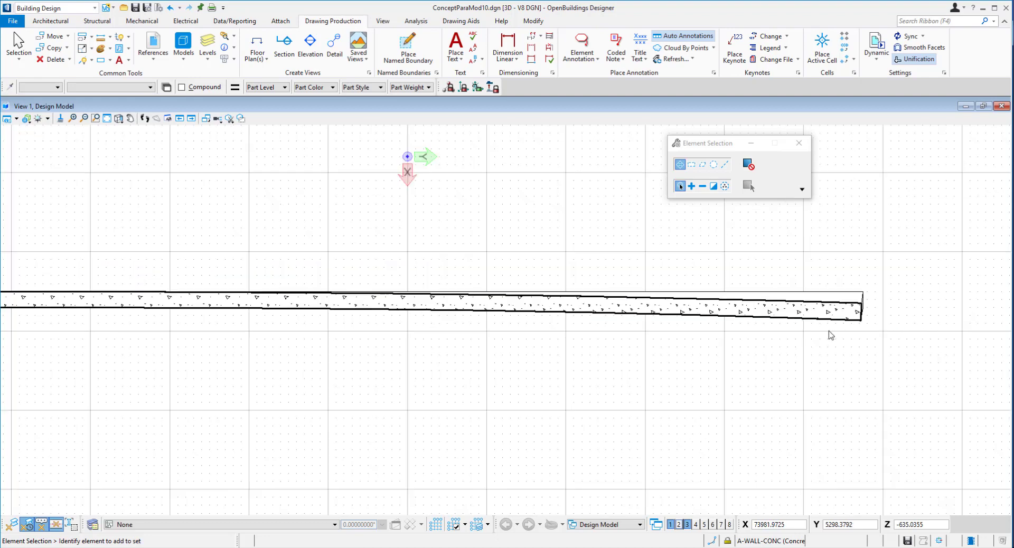